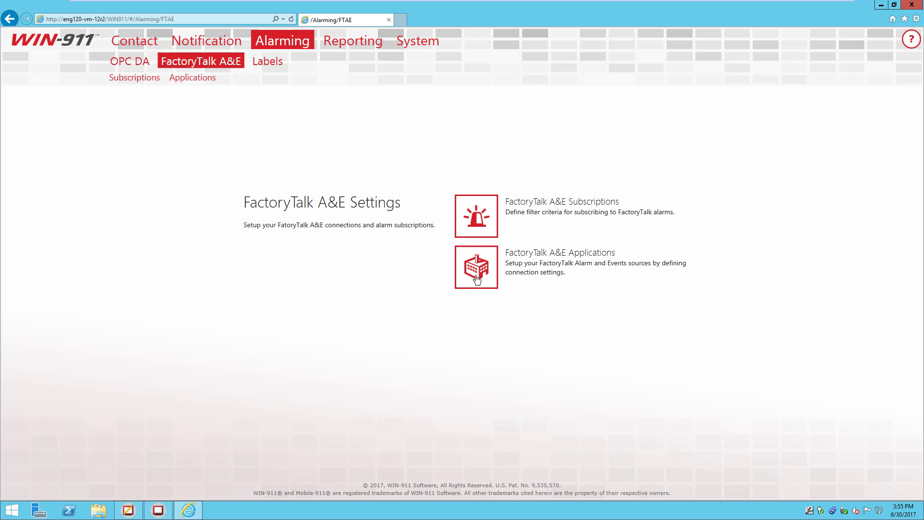
Step: Review the All Alarms subscription, start a new subscription, and bring up FactoryTalk View Studio's alarm list
{"action": "left_click", "coordinate": [481, 216]}
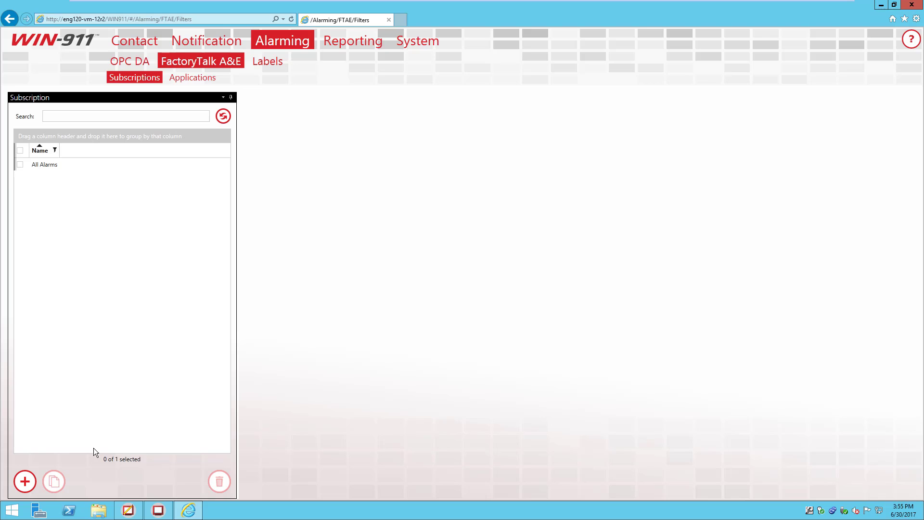
{"action": "left_click", "coordinate": [71, 165]}
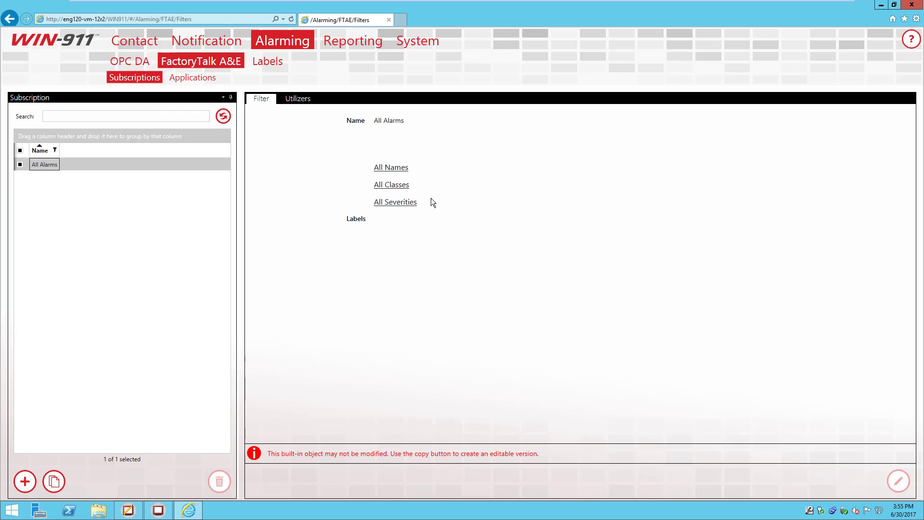
{"action": "left_click", "coordinate": [29, 491]}
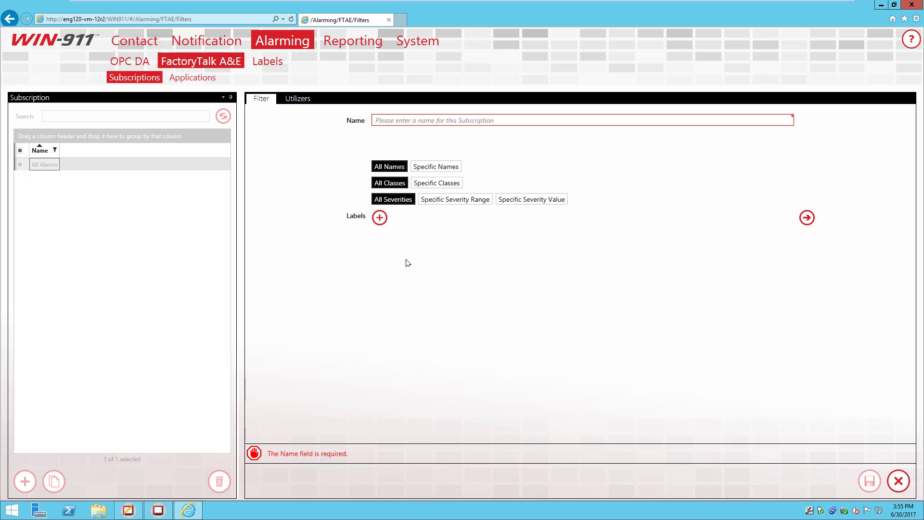
{"action": "left_click", "coordinate": [134, 510]}
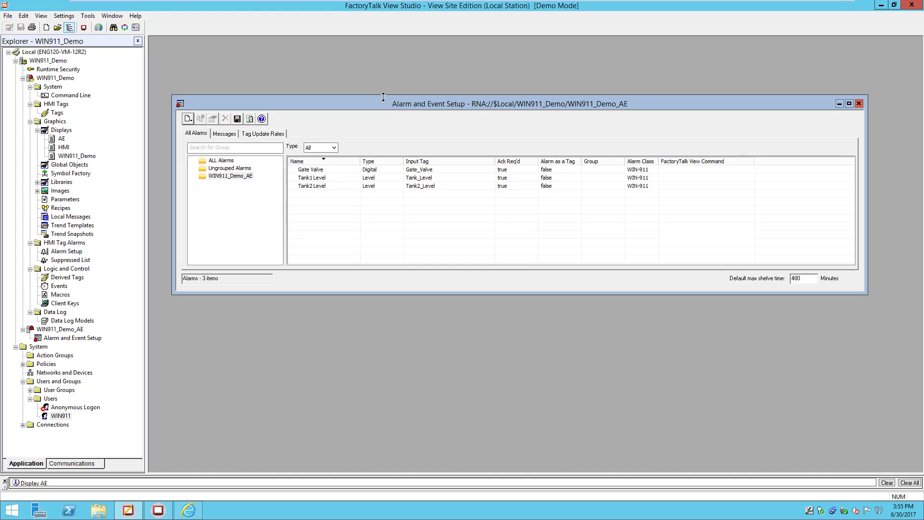
Step: Inspect the Gate Valve alarm's properties and cancel without changes
{"action": "double_click", "coordinate": [327, 169]}
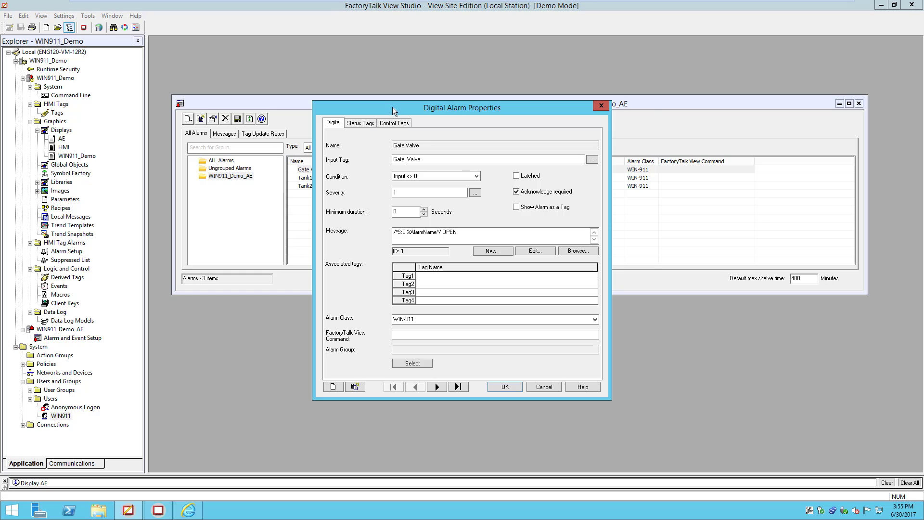
{"action": "left_click_drag", "start_coordinate": [392, 107], "coordinate": [437, 113]}
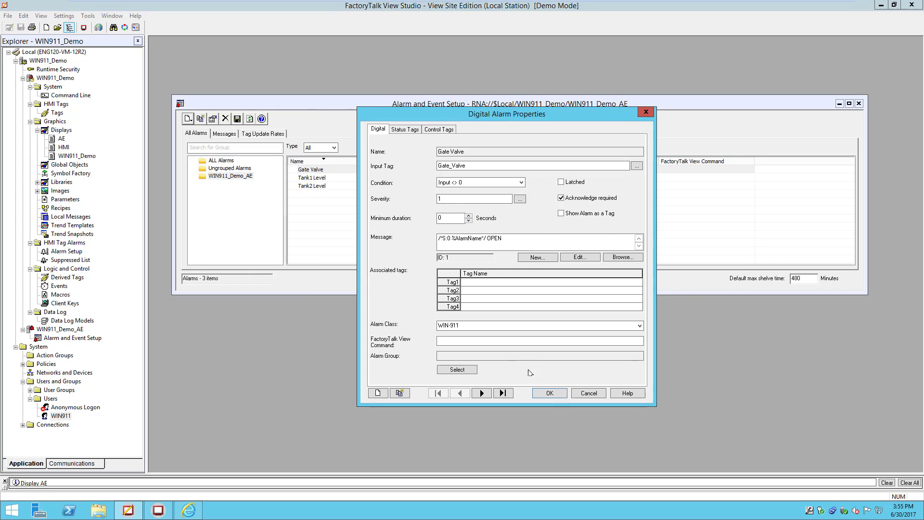
{"action": "left_click", "coordinate": [588, 394]}
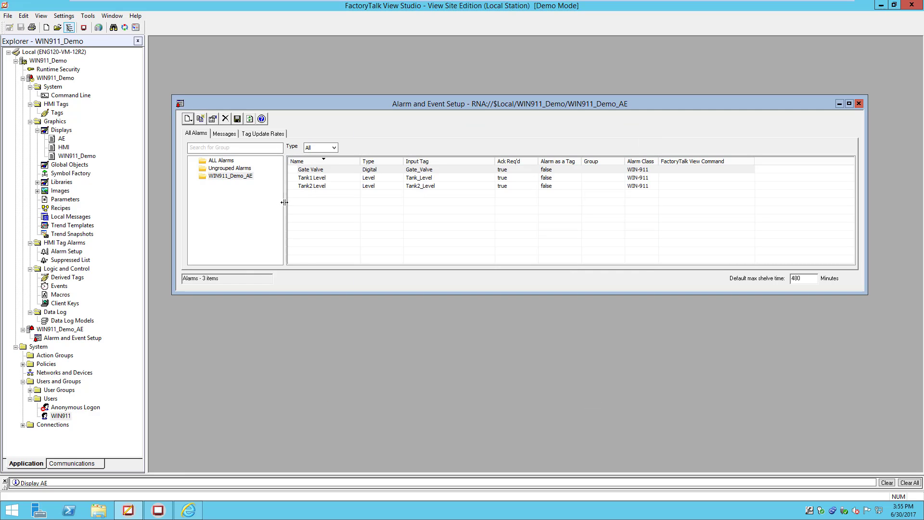
Step: Inspect the Tank1 Level alarm's properties, cancel, and go back to the WIN-911 subscription form
{"action": "left_click", "coordinate": [302, 179]}
{"action": "double_click", "coordinate": [303, 178]}
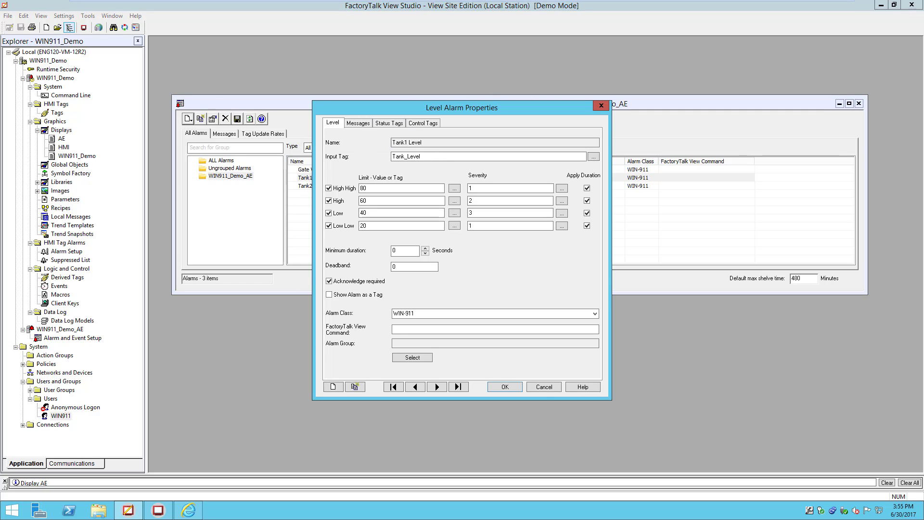
{"action": "left_click", "coordinate": [545, 390]}
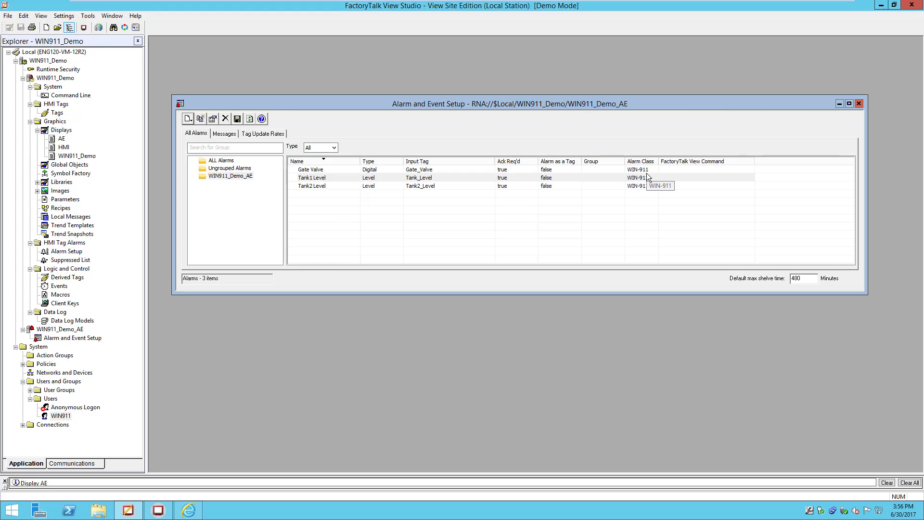
{"action": "left_click", "coordinate": [190, 512]}
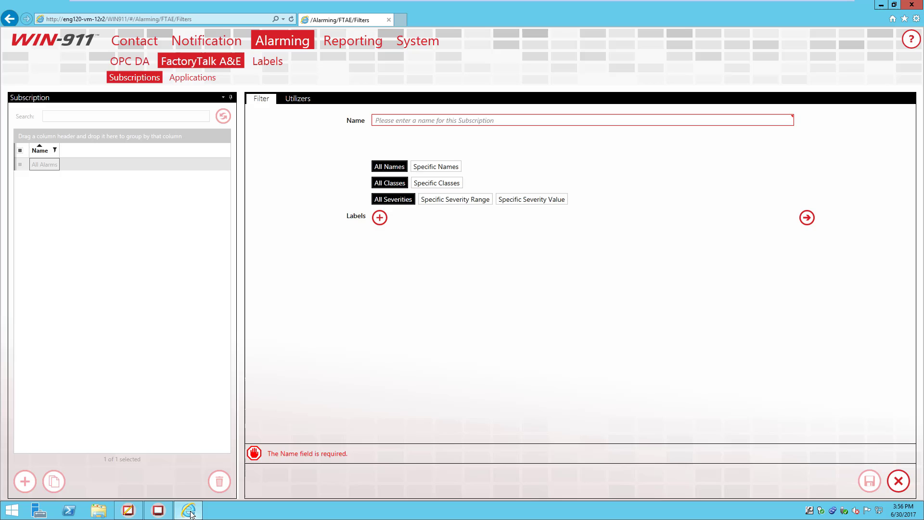
Step: Save subscription 'class WIN-911' using Specific Classes with a Contains match on 'WIN-911'
{"action": "left_click", "coordinate": [405, 120]}
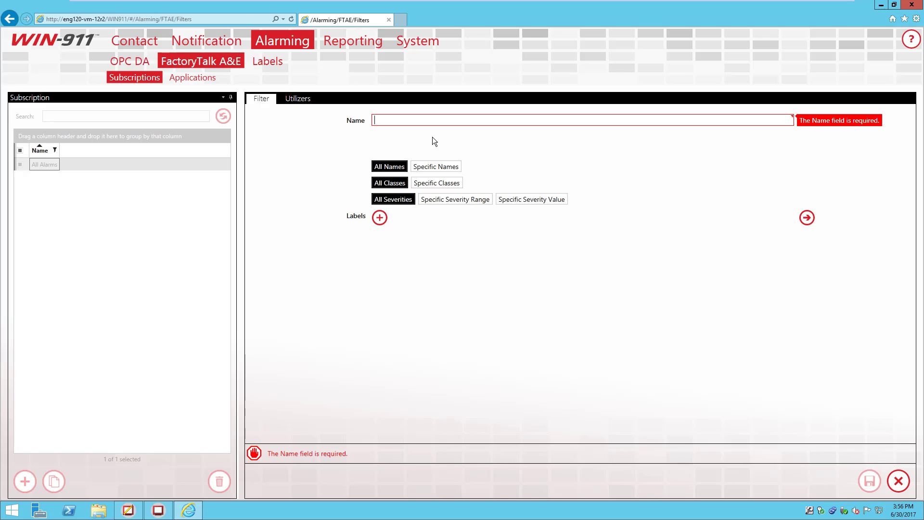
{"action": "type", "text": "class"}
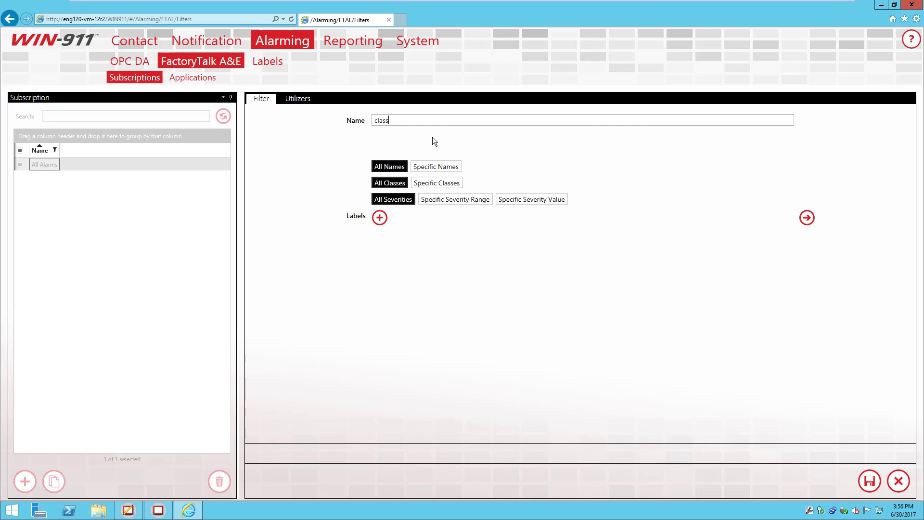
{"action": "type", "text": " WIN-911"}
{"action": "left_click", "coordinate": [437, 183]}
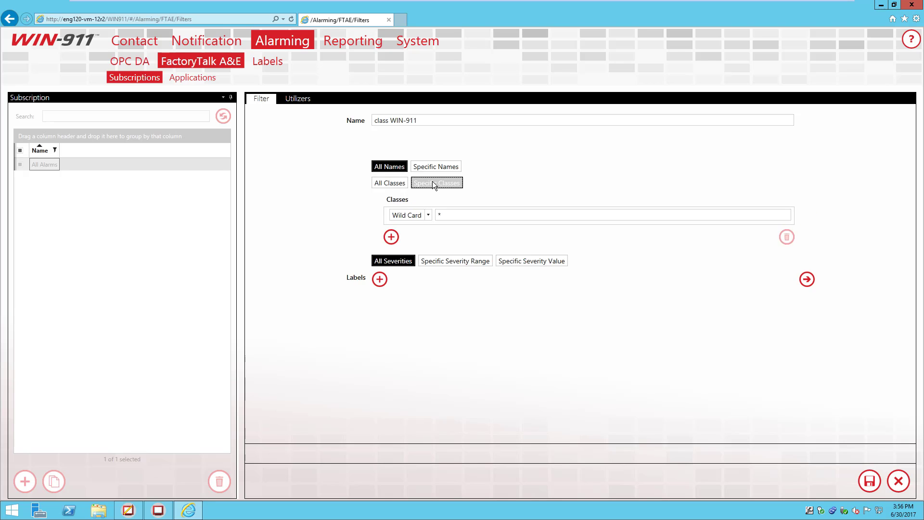
{"action": "left_click", "coordinate": [428, 215]}
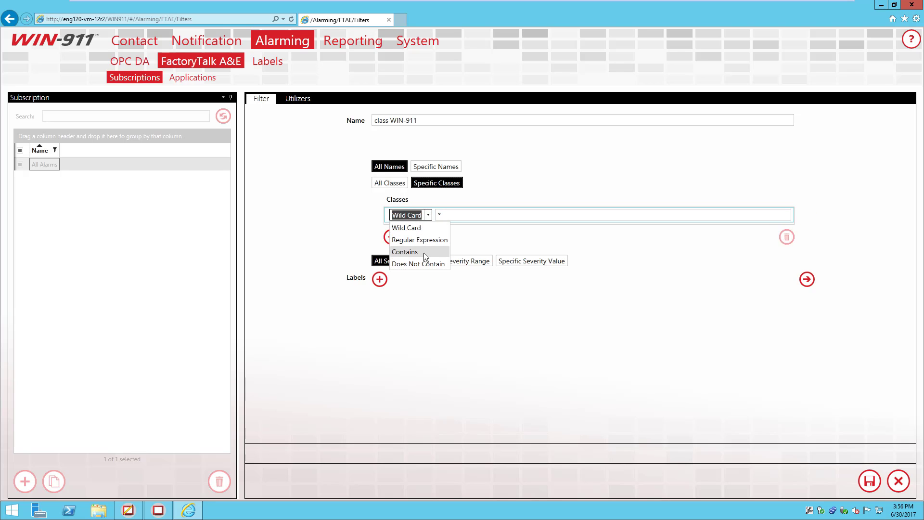
{"action": "left_click", "coordinate": [404, 249]}
{"action": "left_click", "coordinate": [473, 212]}
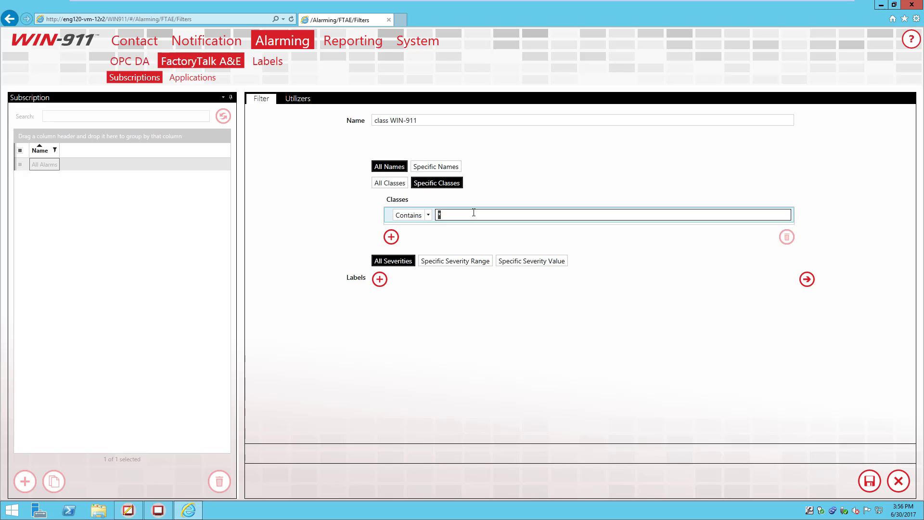
{"action": "type", "text": "WIN-911"}
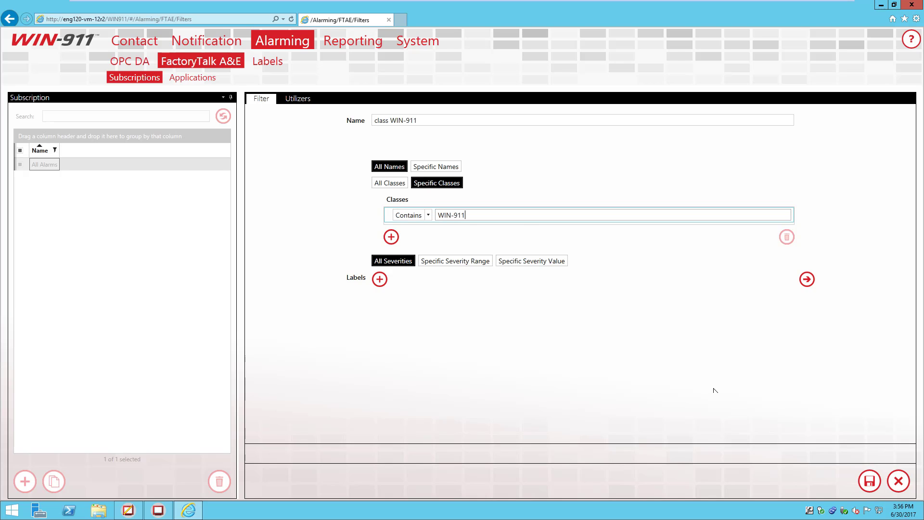
{"action": "left_click", "coordinate": [869, 480]}
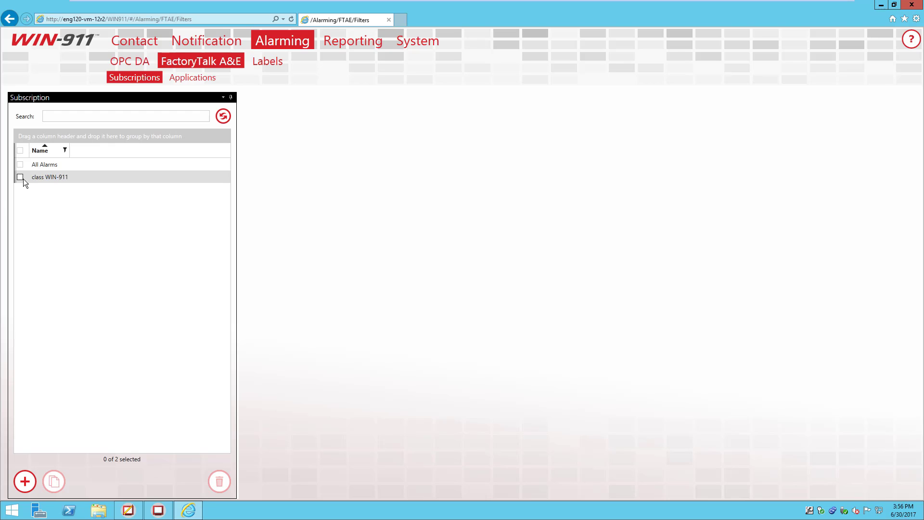
Step: Start a new subscription named 'Tanks' filtering on Specific Names
{"action": "left_click", "coordinate": [25, 482]}
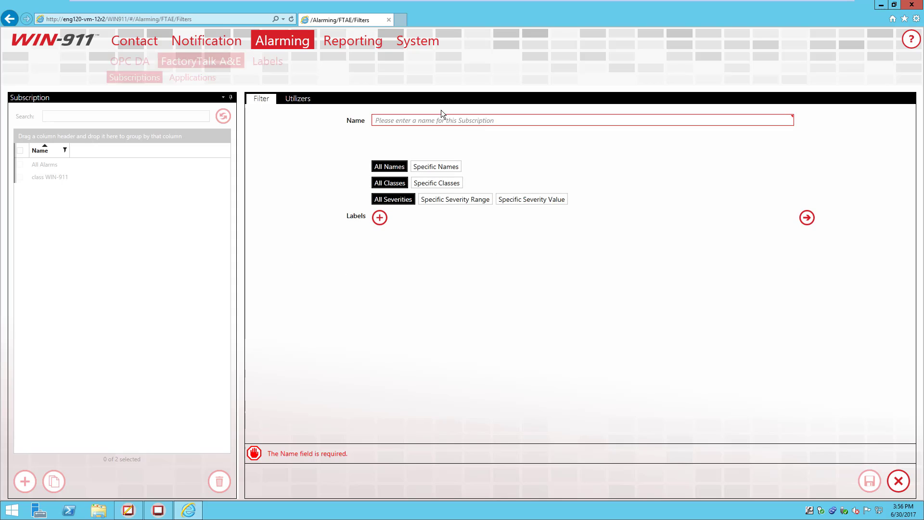
{"action": "type", "text": "Tanks"}
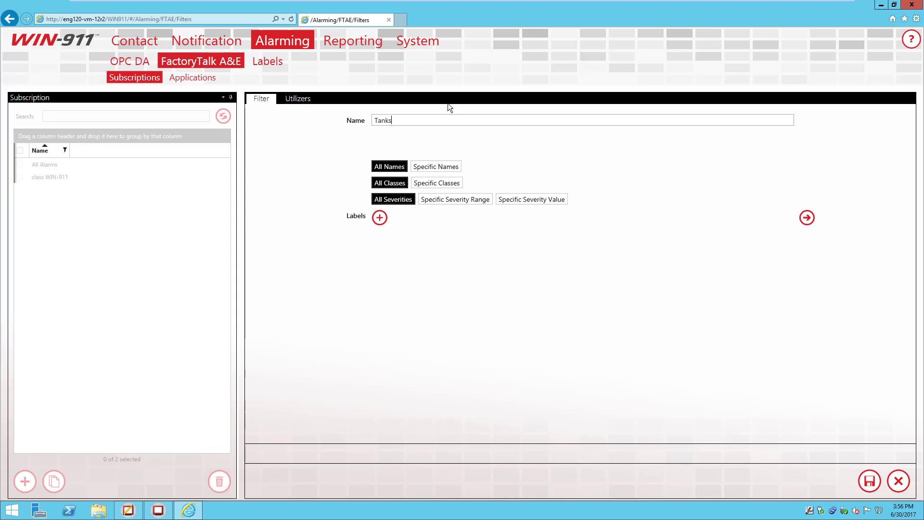
{"action": "left_click", "coordinate": [428, 169]}
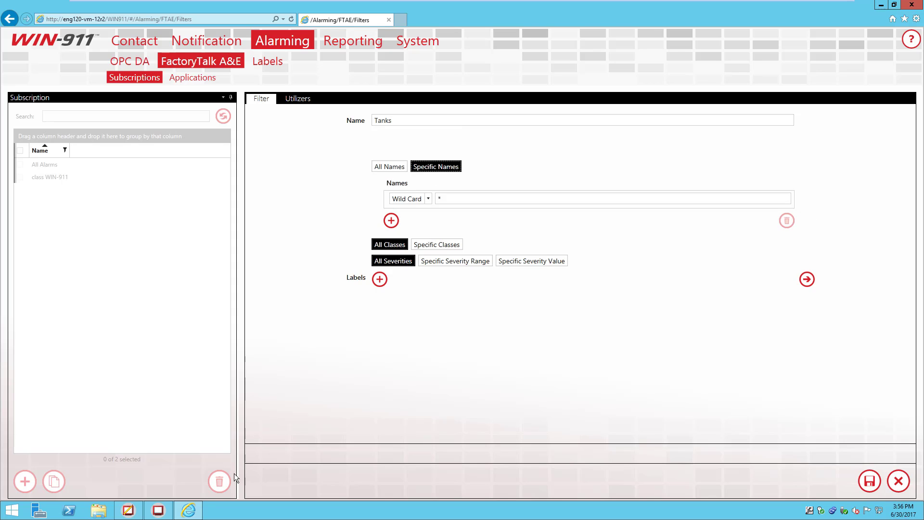
Step: Compare the Gate Valve, Tank1 Level and Tank2 Level alarm names in FactoryTalk View Studio, then return
{"action": "left_click", "coordinate": [128, 510]}
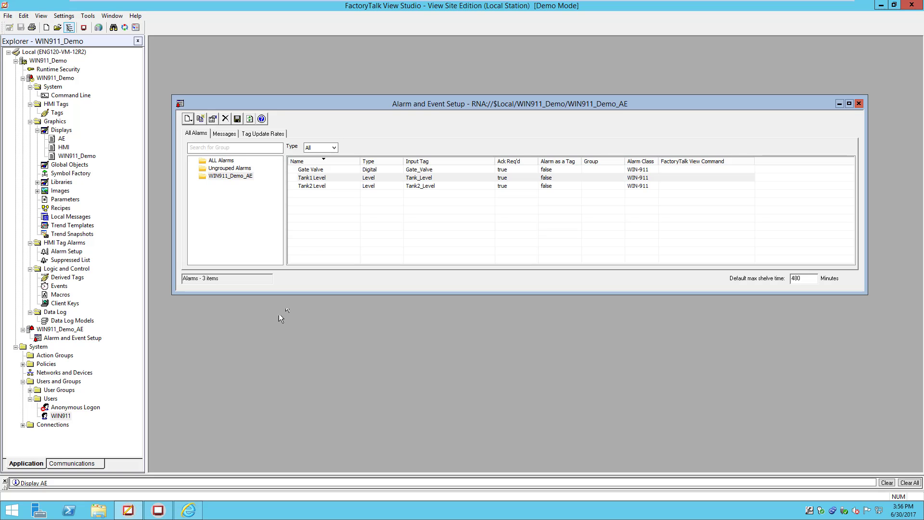
{"action": "left_click", "coordinate": [324, 187]}
{"action": "left_click", "coordinate": [317, 177]}
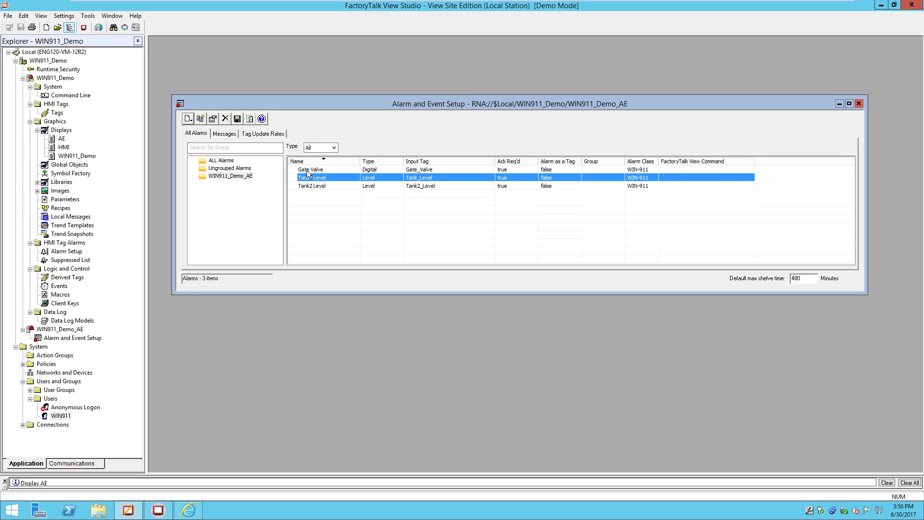
{"action": "left_click", "coordinate": [309, 170]}
{"action": "left_click", "coordinate": [309, 178]}
{"action": "left_click", "coordinate": [307, 187]}
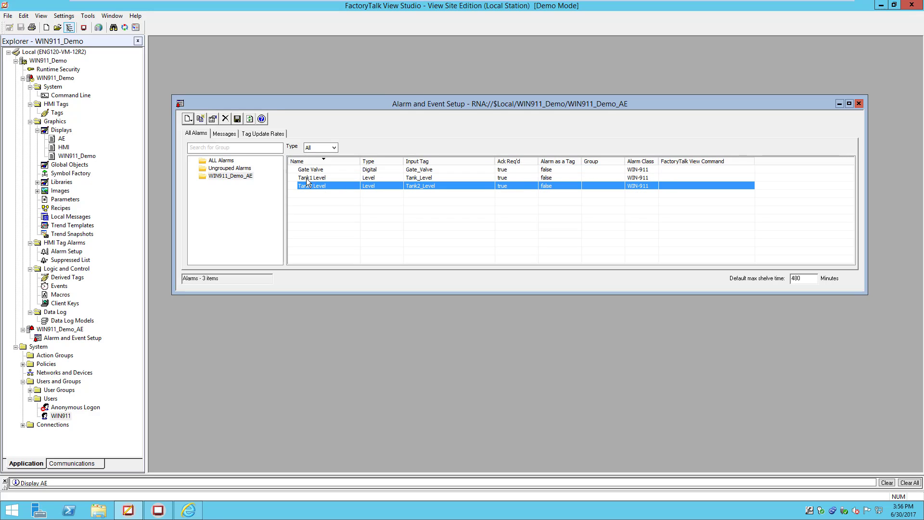
{"action": "left_click", "coordinate": [188, 510]}
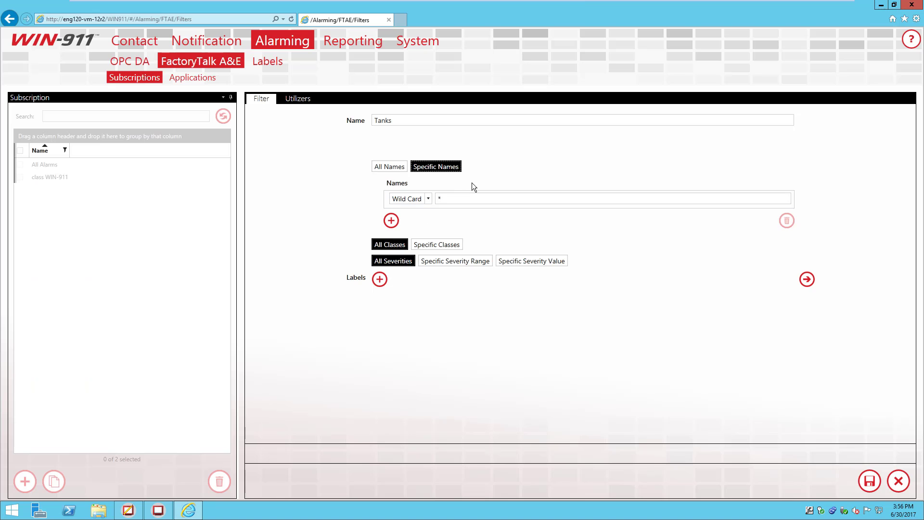
Step: Try a Contains name match, then switch the name match type back to Wild Card
{"action": "left_click", "coordinate": [428, 198]}
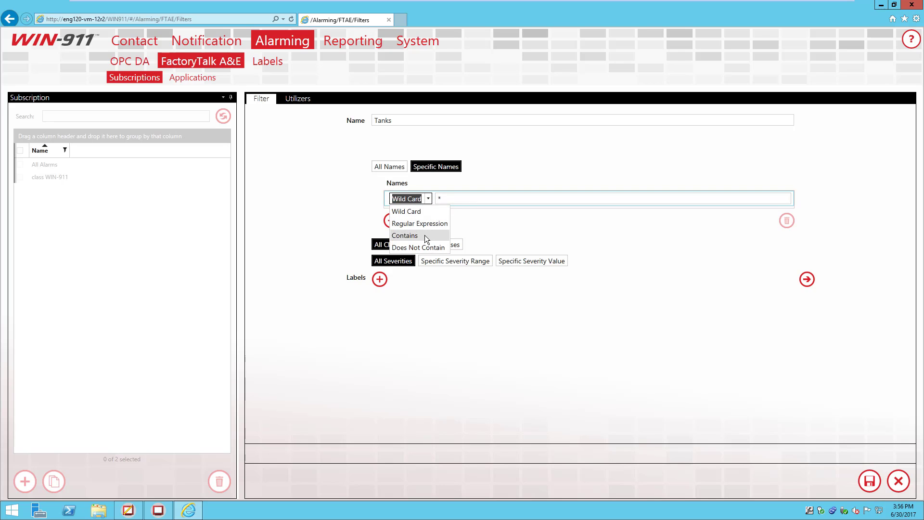
{"action": "left_click", "coordinate": [425, 235]}
{"action": "double_click", "coordinate": [444, 199]}
{"action": "type", "text": "Tank"}
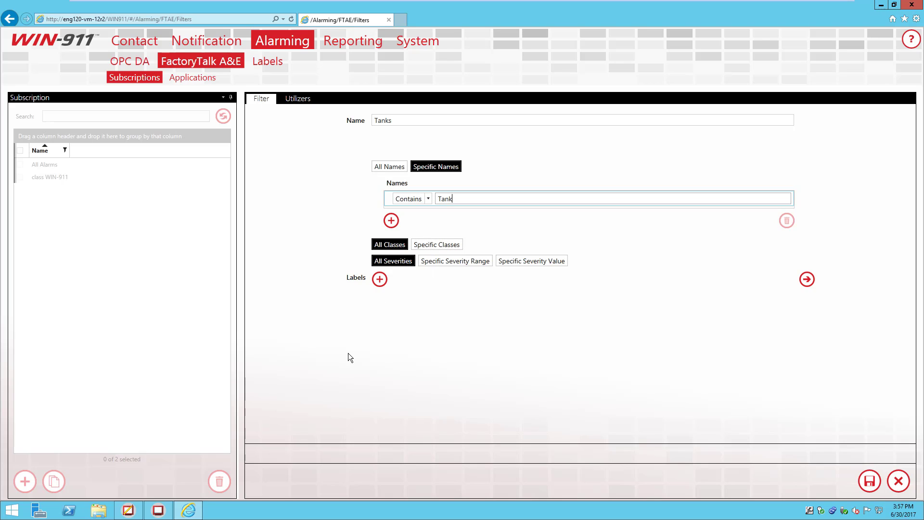
{"action": "left_click", "coordinate": [429, 199]}
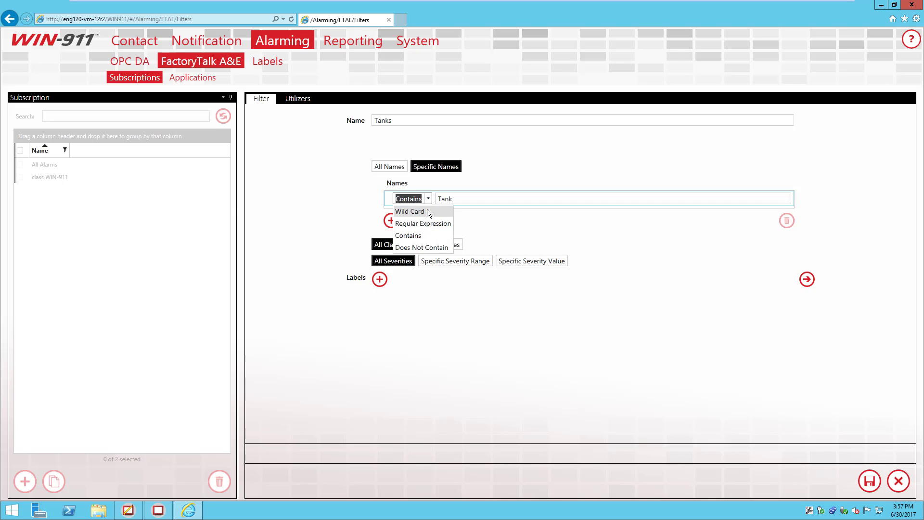
{"action": "left_click", "coordinate": [410, 212]}
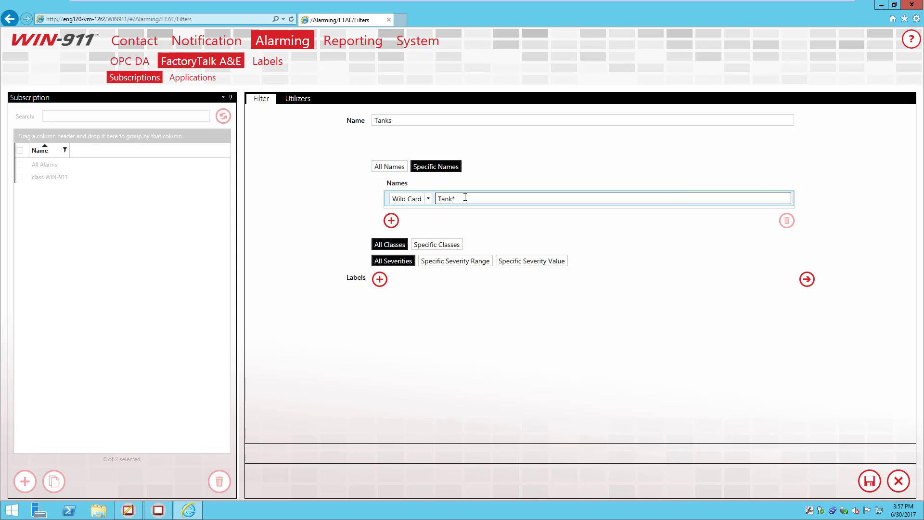
Step: Set the Tanks name filter to a Contains match on 'Tank'
{"action": "type", "text": "?"}
{"action": "key", "text": "BackSpace"}
{"action": "type", "text": "?"}
{"action": "key", "text": "BackSpace"}
{"action": "key", "text": "BackSpace"}
{"action": "left_click", "coordinate": [423, 198]}
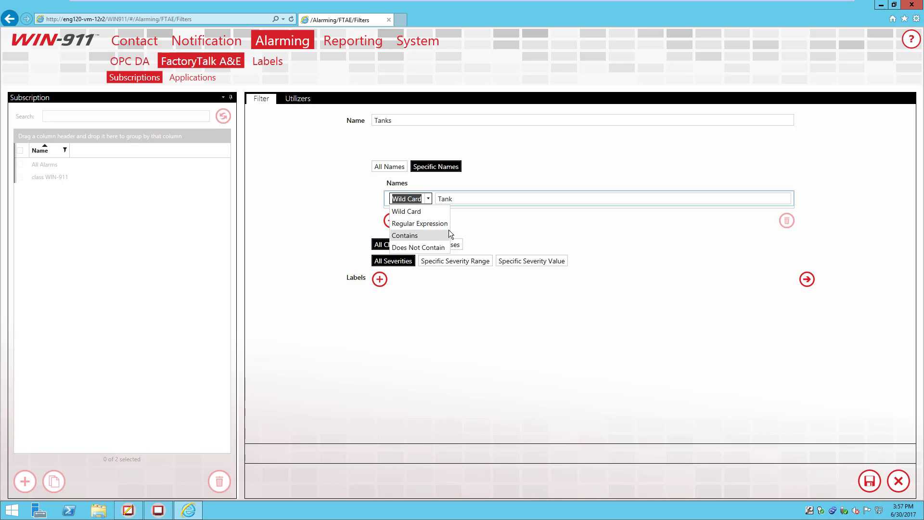
{"action": "left_click", "coordinate": [435, 236]}
{"action": "left_click", "coordinate": [465, 197]}
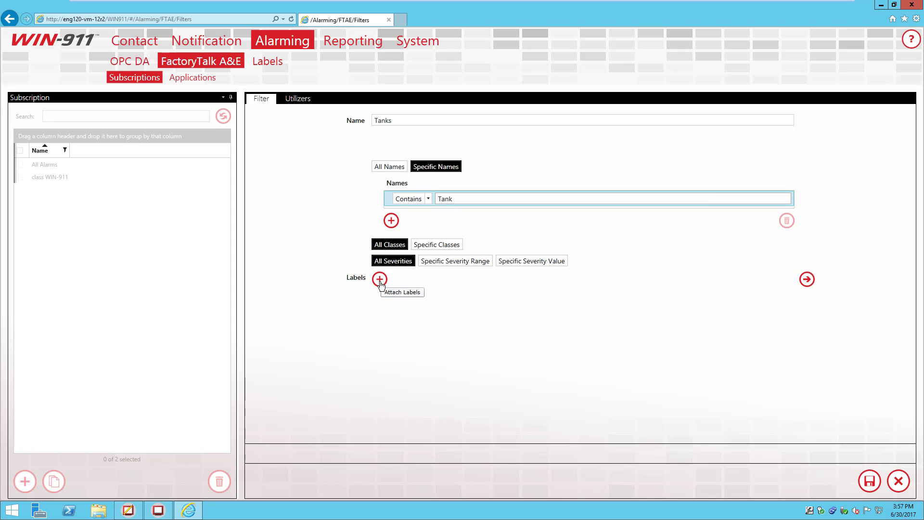
Step: Review the Tanks label's details, then attach the Tanks label to the Tanks subscription
{"action": "left_click", "coordinate": [806, 281]}
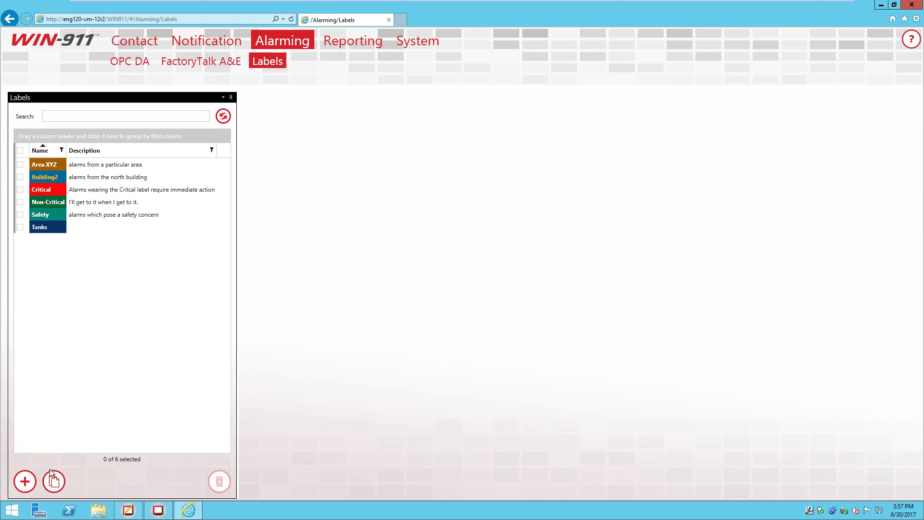
{"action": "left_click", "coordinate": [33, 225]}
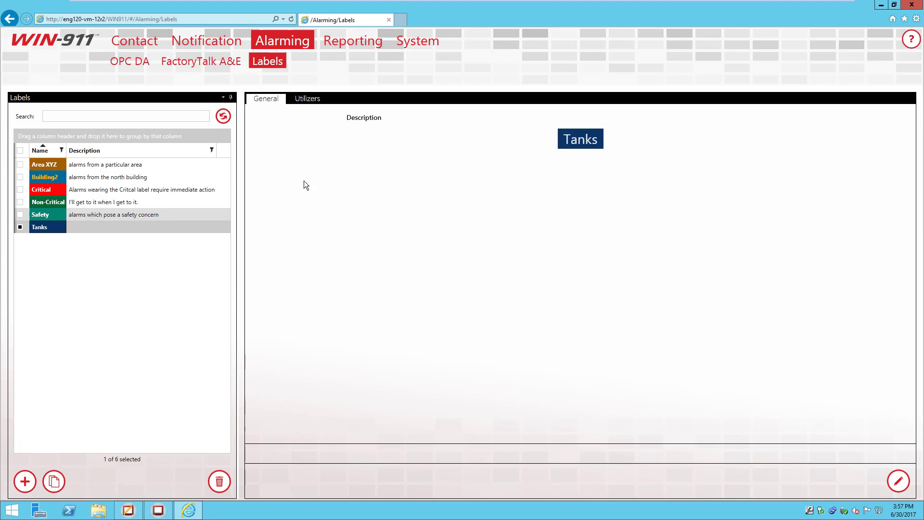
{"action": "left_click", "coordinate": [8, 22]}
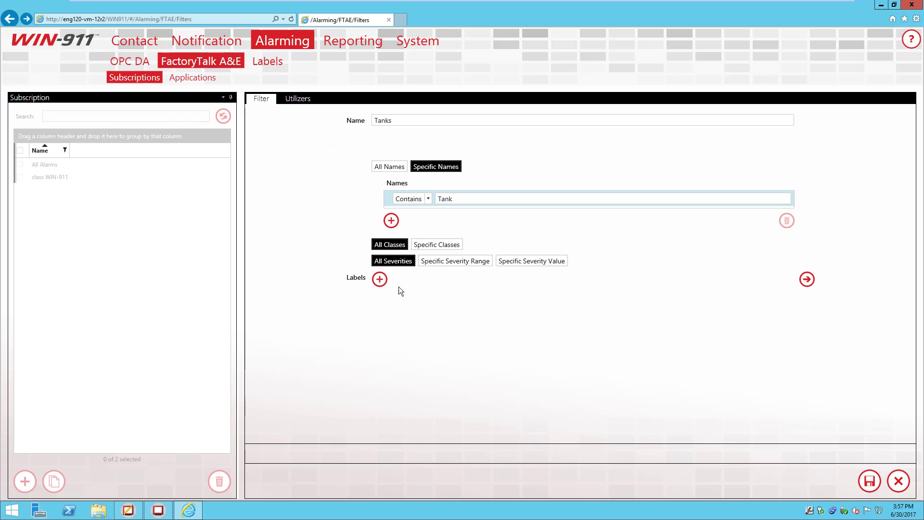
{"action": "left_click", "coordinate": [380, 279]}
{"action": "left_click", "coordinate": [378, 307]}
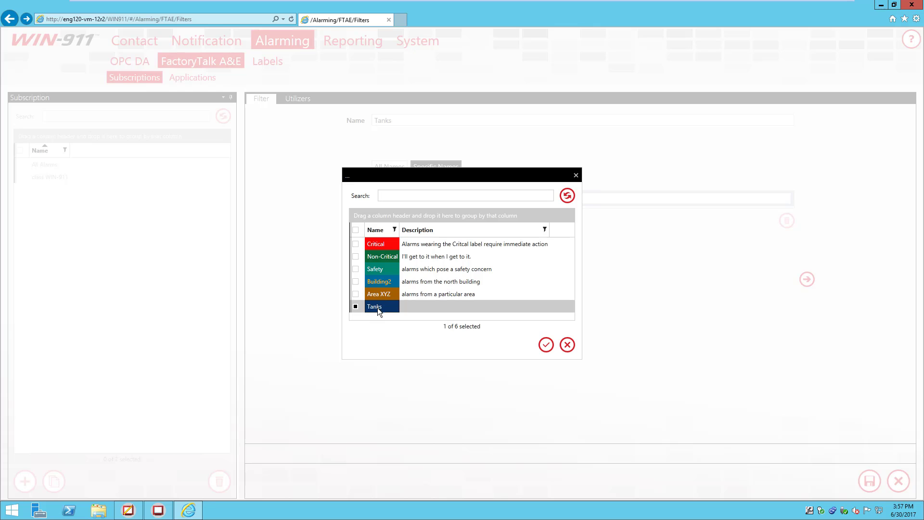
{"action": "left_click", "coordinate": [542, 345]}
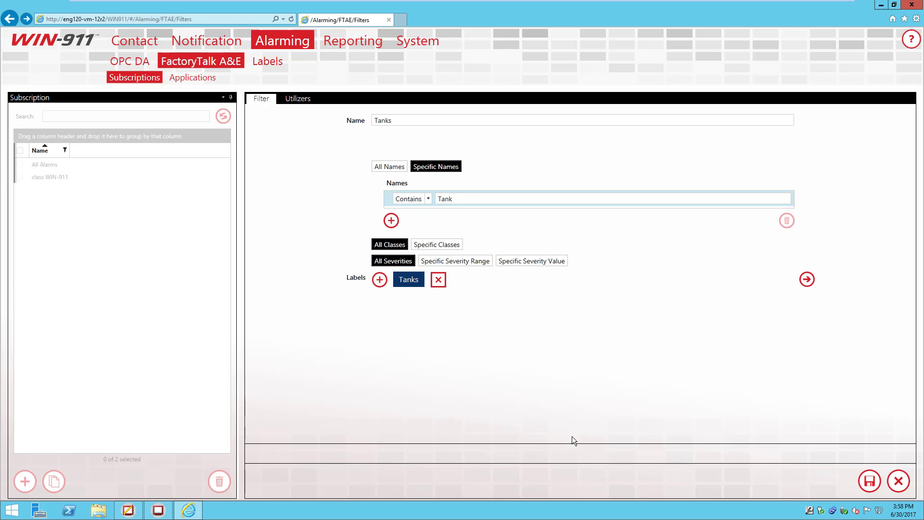
Step: Save the Tanks subscription and review the class WIN-911 and Tanks filters
{"action": "left_click", "coordinate": [869, 481]}
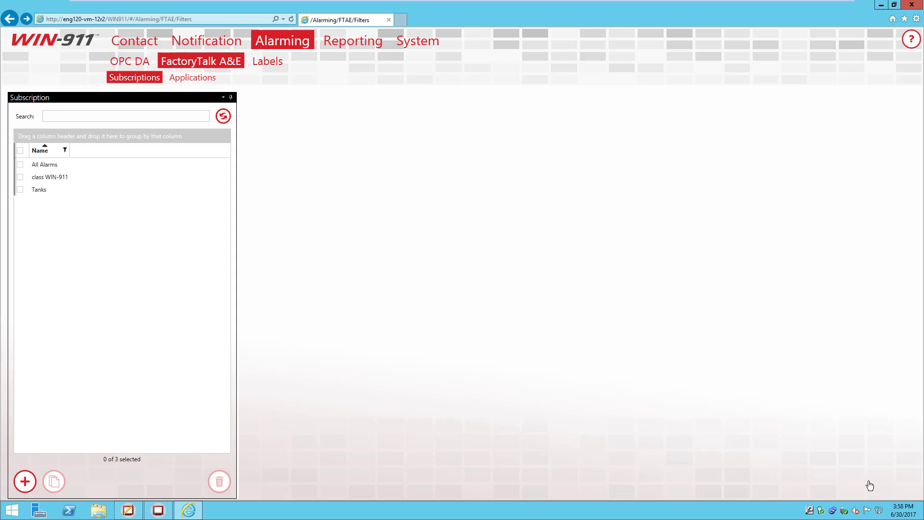
{"action": "left_click", "coordinate": [36, 177]}
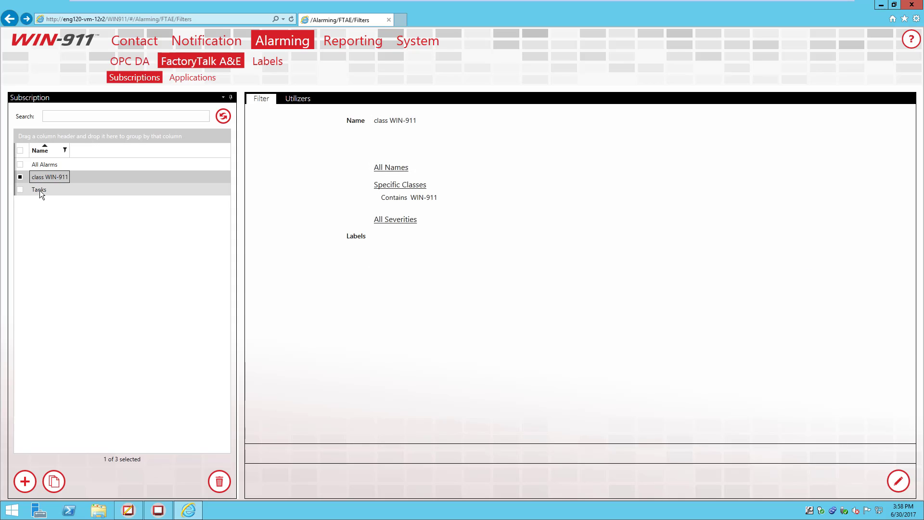
{"action": "left_click", "coordinate": [40, 189]}
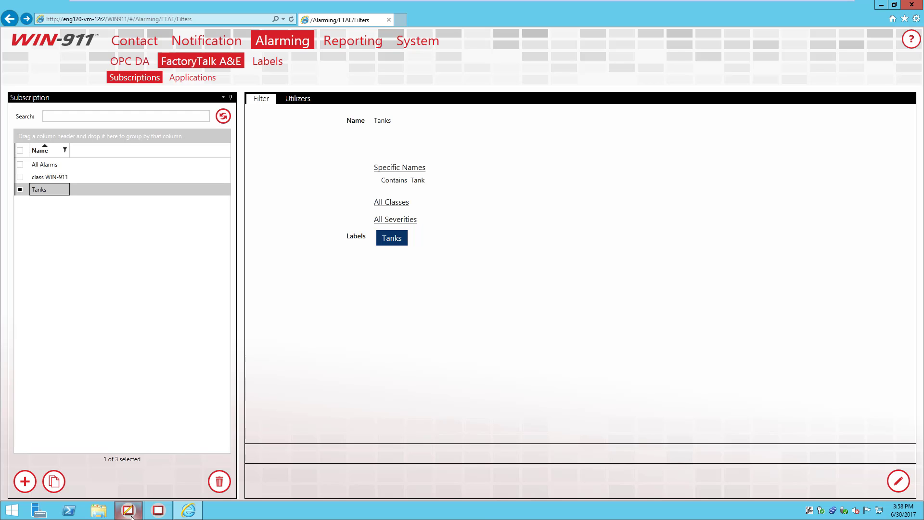
Step: Start a new subscription using Specific Severity Range, then switch to FactoryTalk View Studio
{"action": "mouse_move", "coordinate": [133, 514]}
{"action": "left_click", "coordinate": [25, 482]}
{"action": "left_click", "coordinate": [456, 202]}
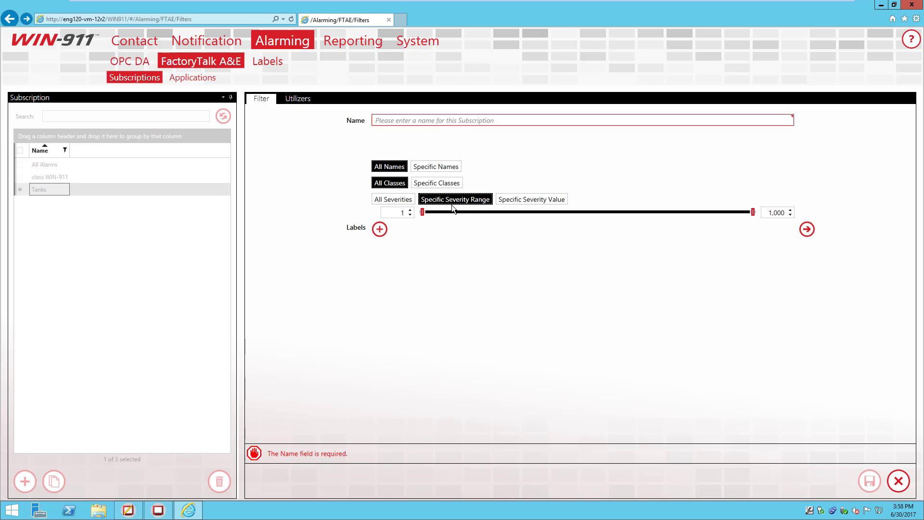
{"action": "left_click", "coordinate": [526, 201]}
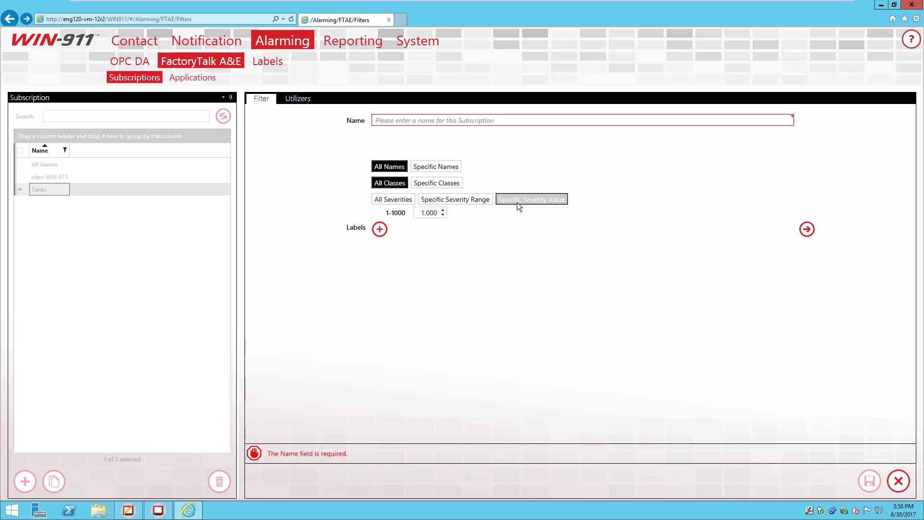
{"action": "left_click", "coordinate": [471, 201]}
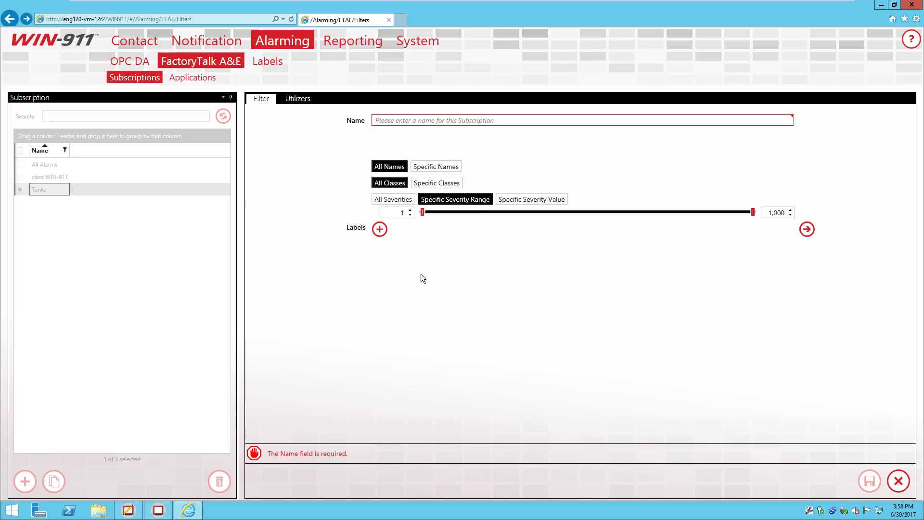
{"action": "left_click", "coordinate": [128, 510]}
Step: Check Gate Valve's severity, then open Tank2 Level's properties to inspect its High High severity
{"action": "double_click", "coordinate": [333, 171]}
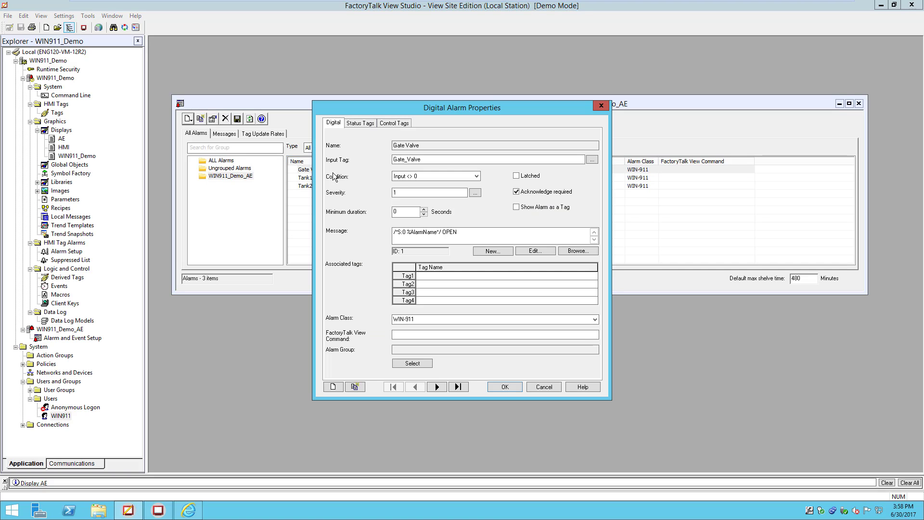
{"action": "left_click", "coordinate": [423, 193]}
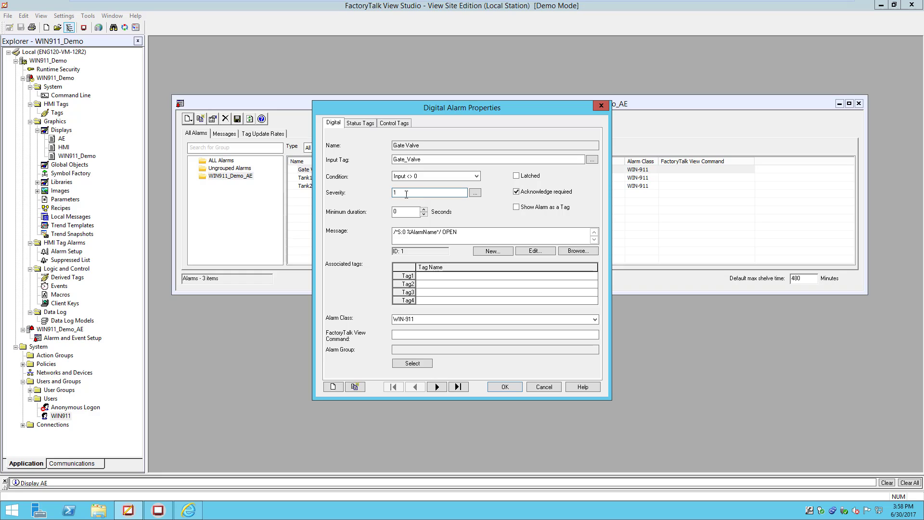
{"action": "left_click", "coordinate": [554, 390]}
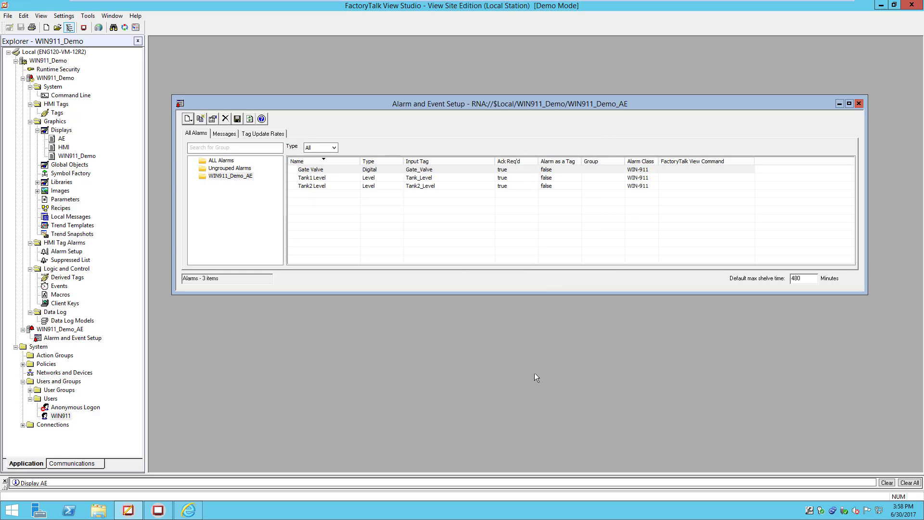
{"action": "double_click", "coordinate": [330, 188]}
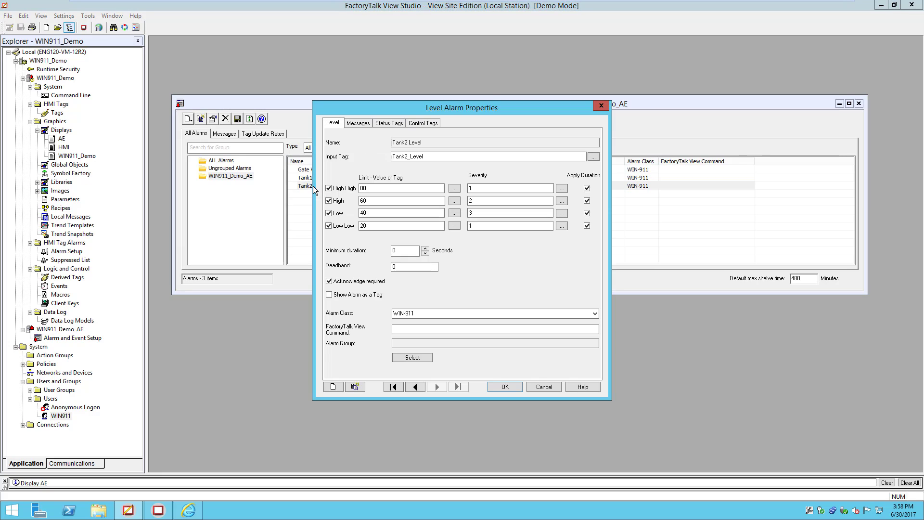
{"action": "left_click", "coordinate": [487, 189]}
Step: Close Tank2 Level's properties and set the new subscription to Specific Severity Value 1
{"action": "left_click", "coordinate": [547, 392]}
{"action": "left_click", "coordinate": [188, 511]}
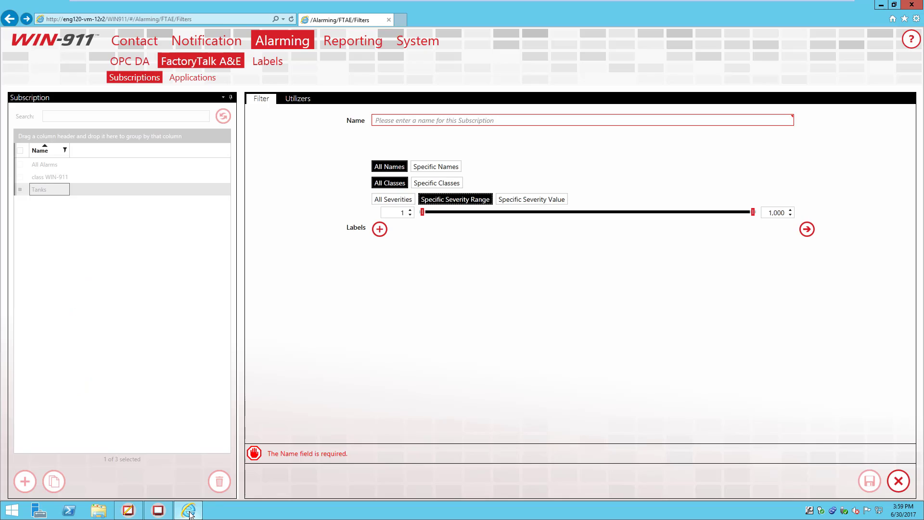
{"action": "left_click", "coordinate": [529, 200]}
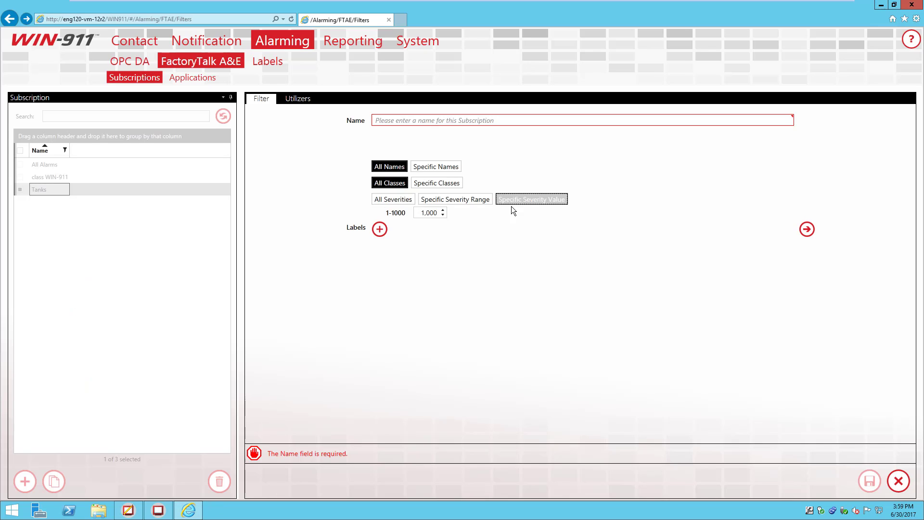
{"action": "double_click", "coordinate": [430, 212]}
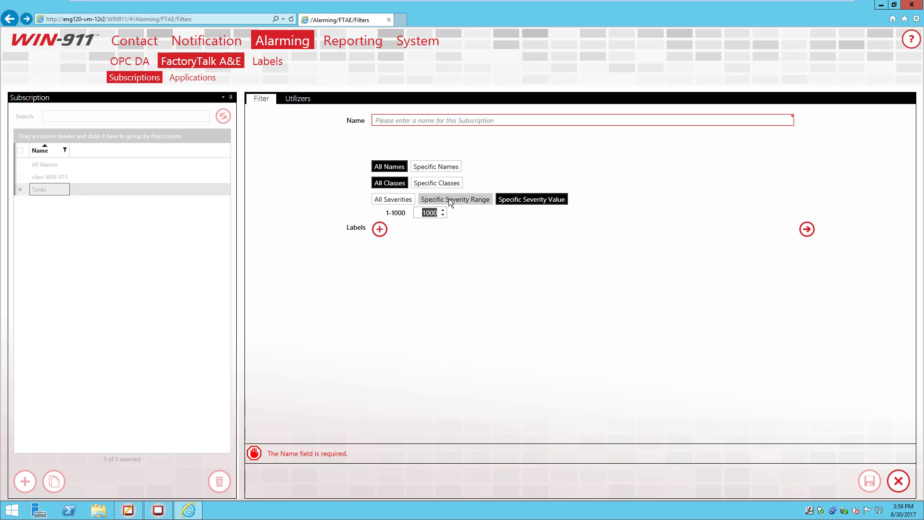
{"action": "type", "text": "1"}
Step: Name the subscription 'Severity 1', attach the Critical label, and save it
{"action": "left_click", "coordinate": [513, 119]}
{"action": "type", "text": "S"}
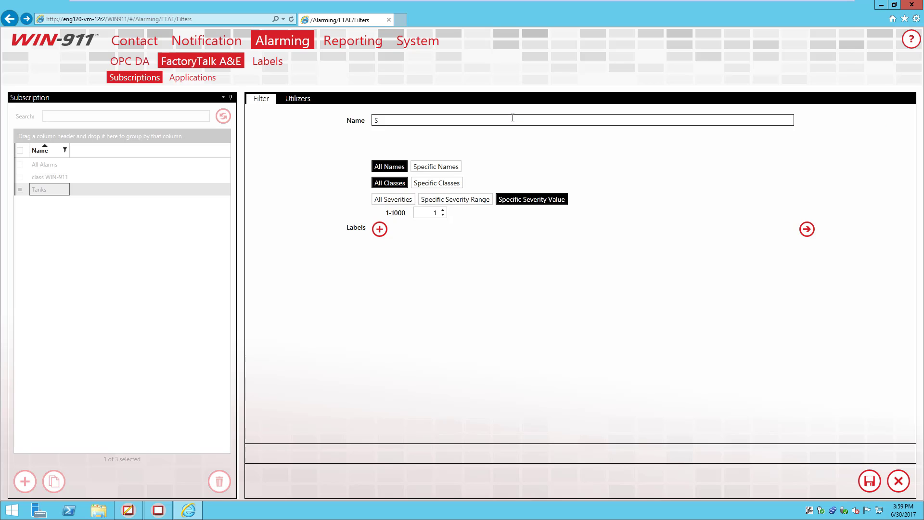
{"action": "type", "text": "everity 1"}
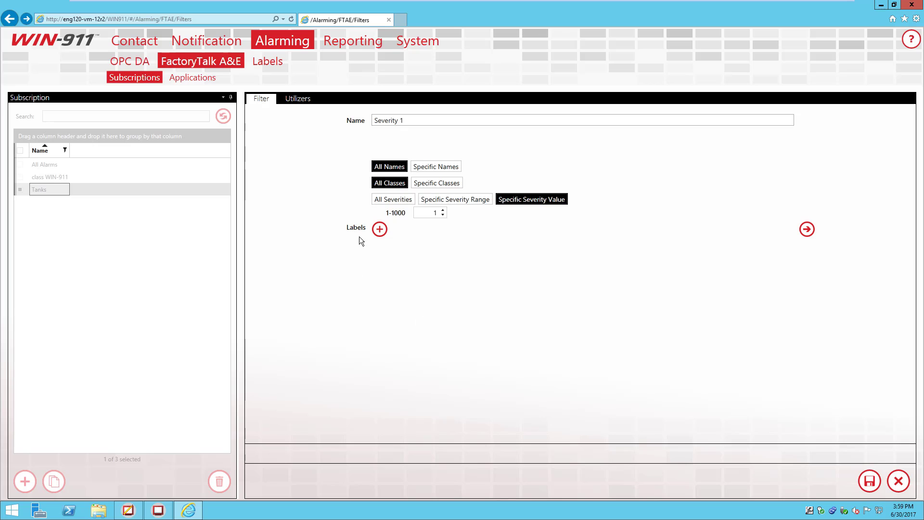
{"action": "left_click", "coordinate": [379, 229]}
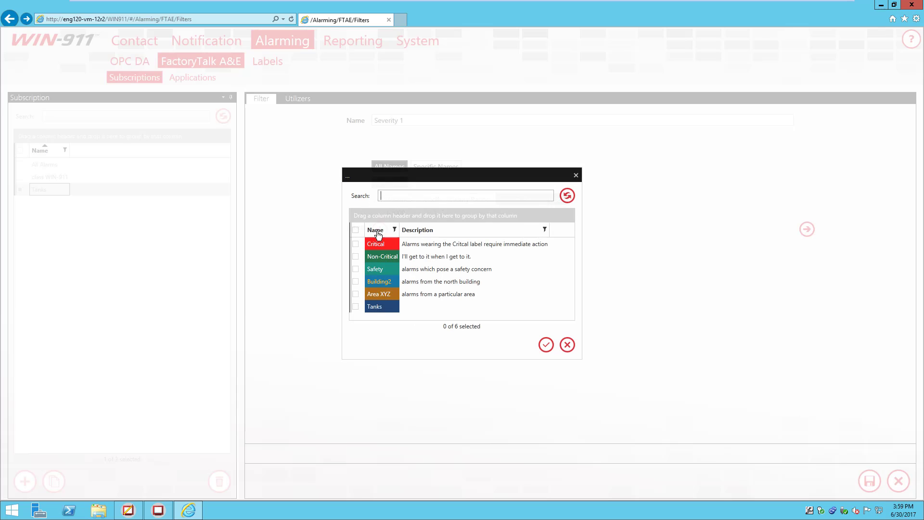
{"action": "left_click", "coordinate": [383, 244]}
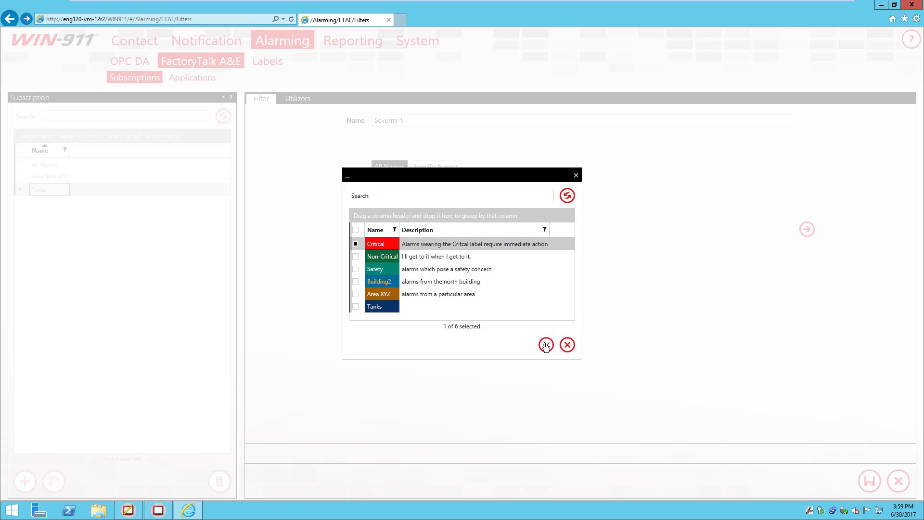
{"action": "left_click", "coordinate": [546, 345]}
{"action": "left_click", "coordinate": [864, 482]}
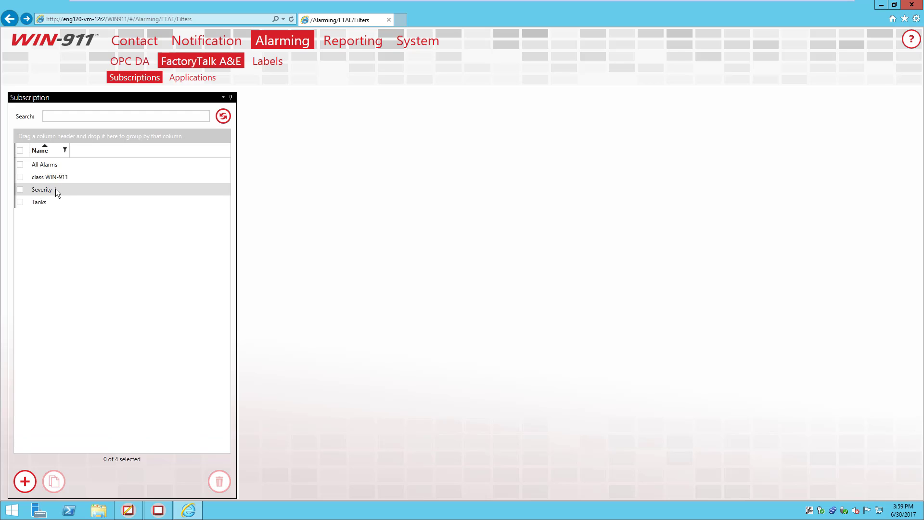
Step: Create an application connection named 'ftae demo' with Local type, then check FactoryTalk View Studio
{"action": "left_click", "coordinate": [199, 85]}
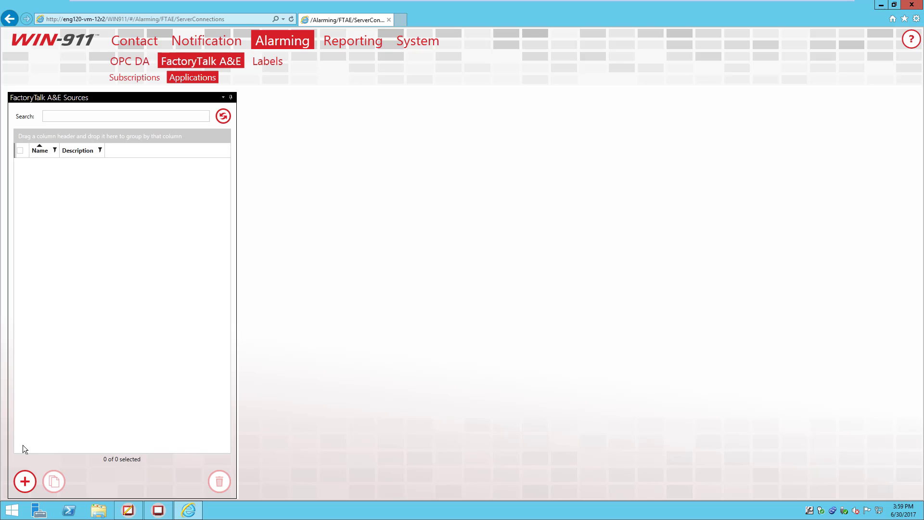
{"action": "left_click", "coordinate": [24, 481]}
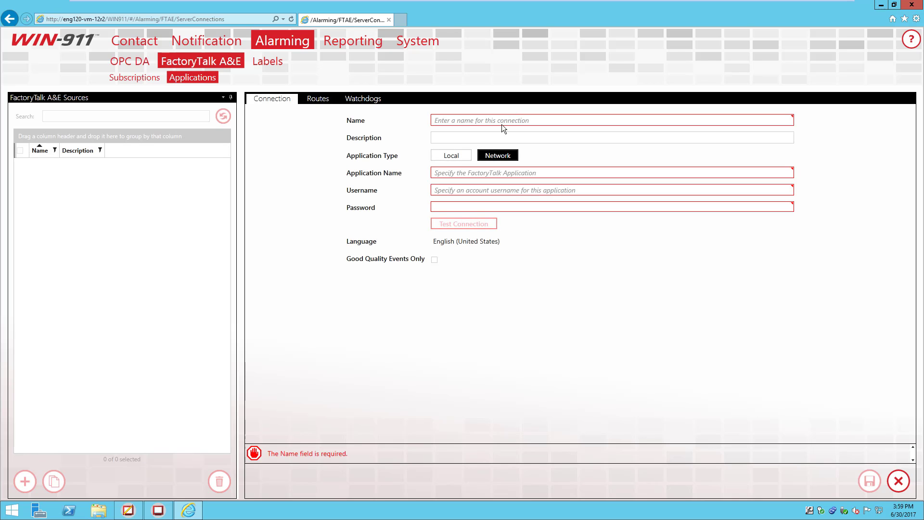
{"action": "left_click", "coordinate": [545, 117]}
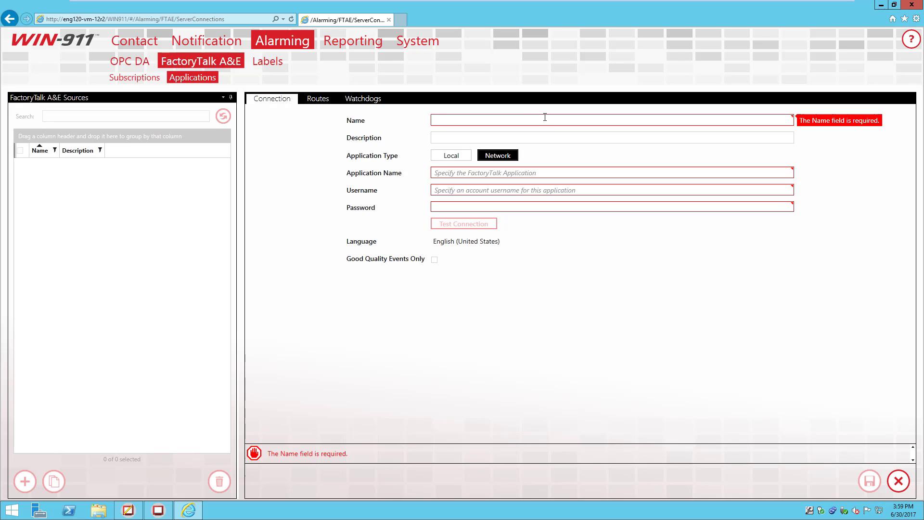
{"action": "type", "text": "fta"}
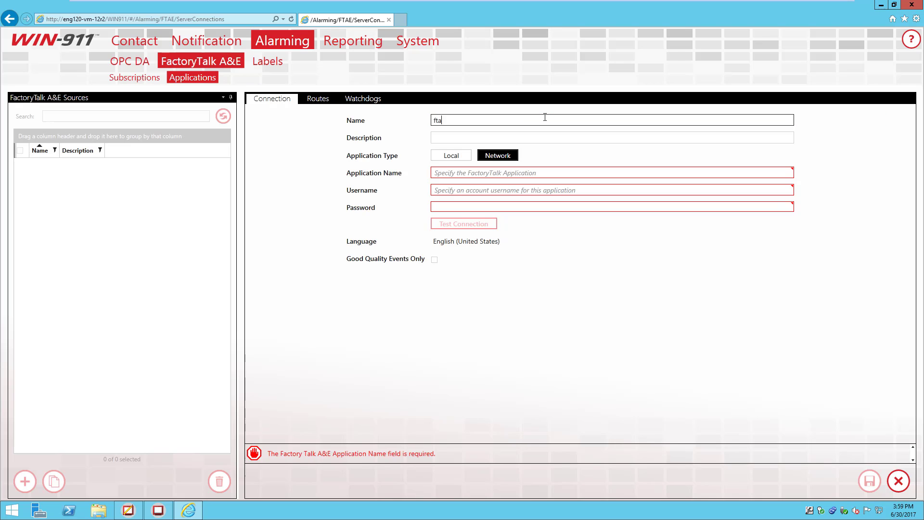
{"action": "type", "text": "e demo"}
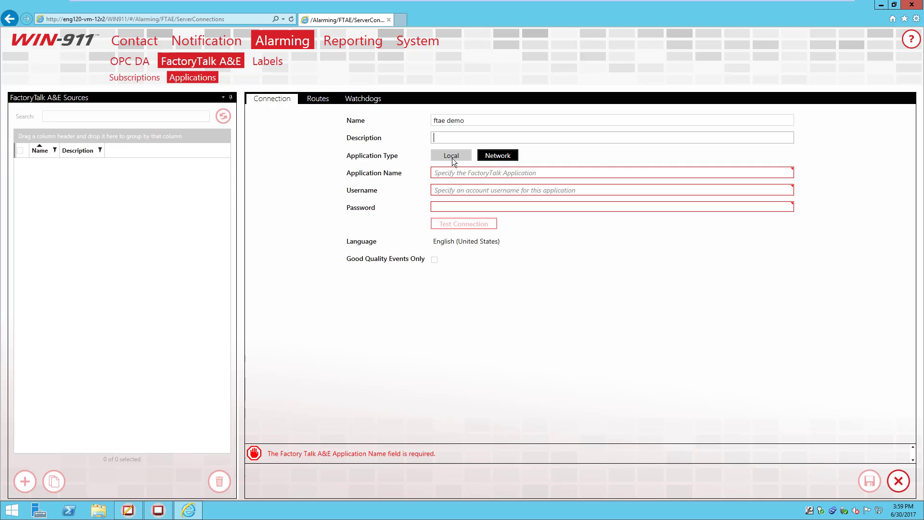
{"action": "left_click", "coordinate": [452, 157]}
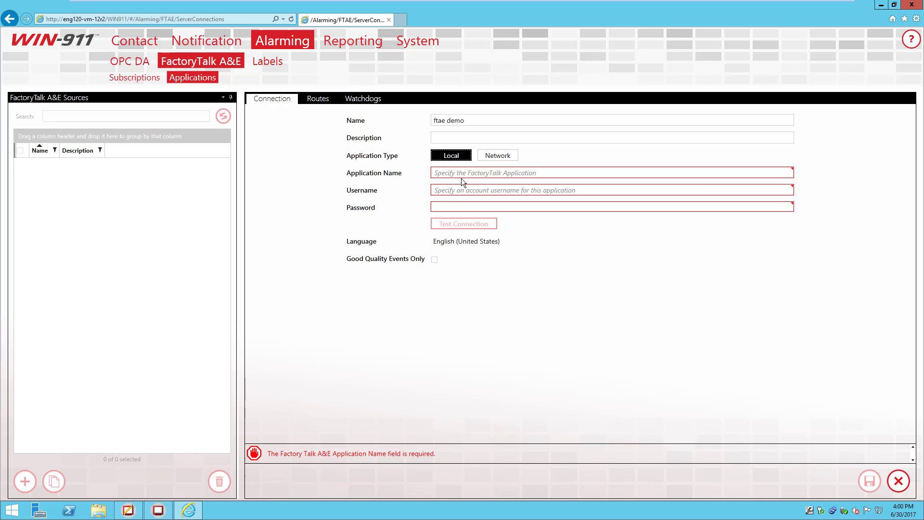
{"action": "left_click", "coordinate": [467, 121]}
{"action": "left_click", "coordinate": [128, 511]}
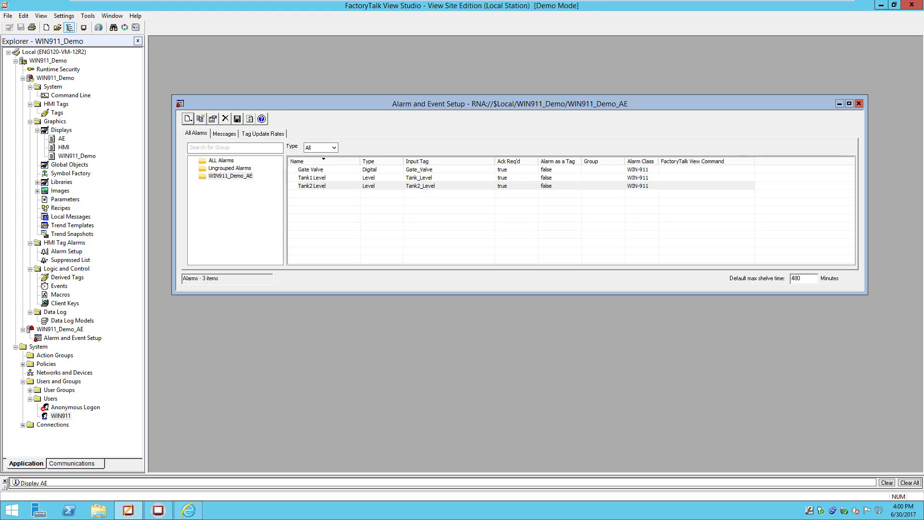
Step: Set the ftae demo Application Name to WIN911_Demo, then check the project's users in FactoryTalk View Studio
{"action": "left_click", "coordinate": [188, 510]}
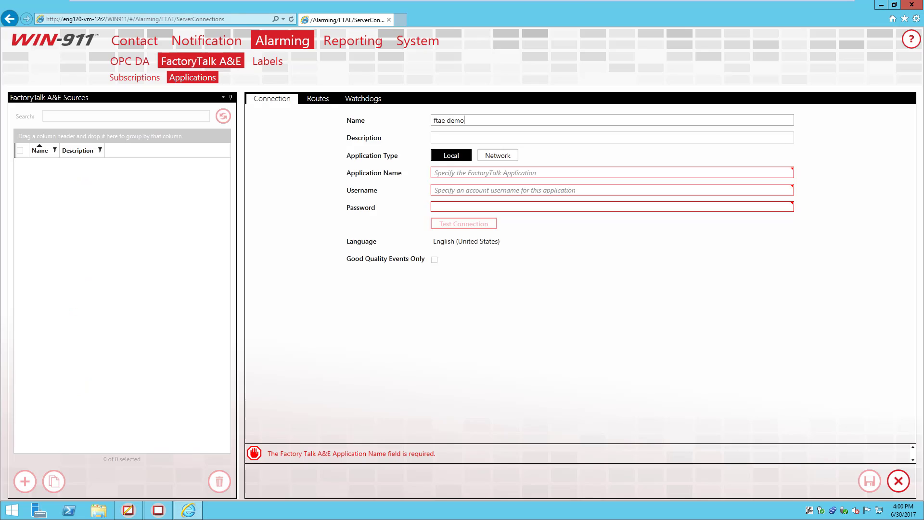
{"action": "left_click", "coordinate": [458, 159]}
{"action": "left_click", "coordinate": [458, 172]}
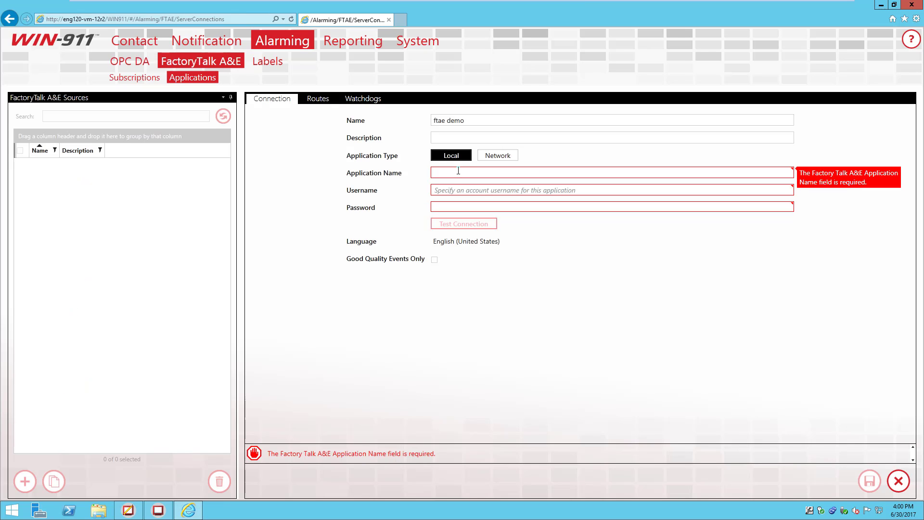
{"action": "type", "text": "WIN911_De"}
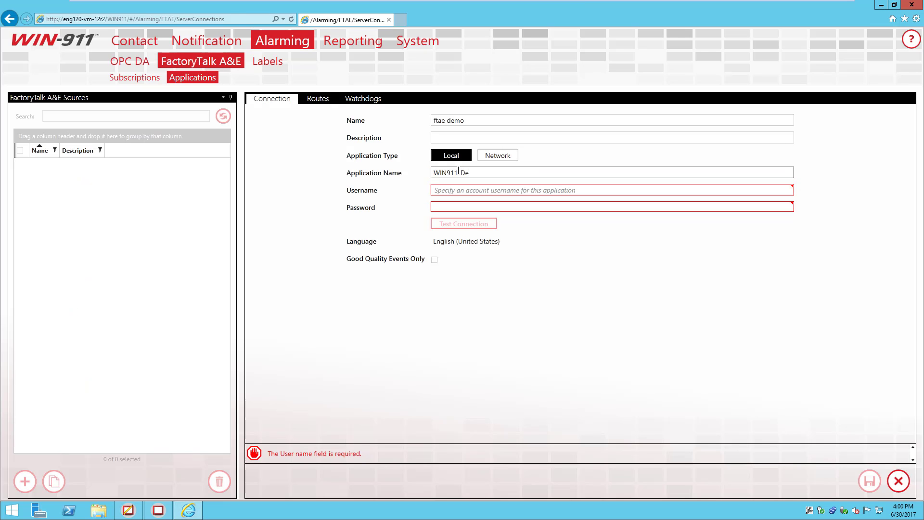
{"action": "type", "text": "mo"}
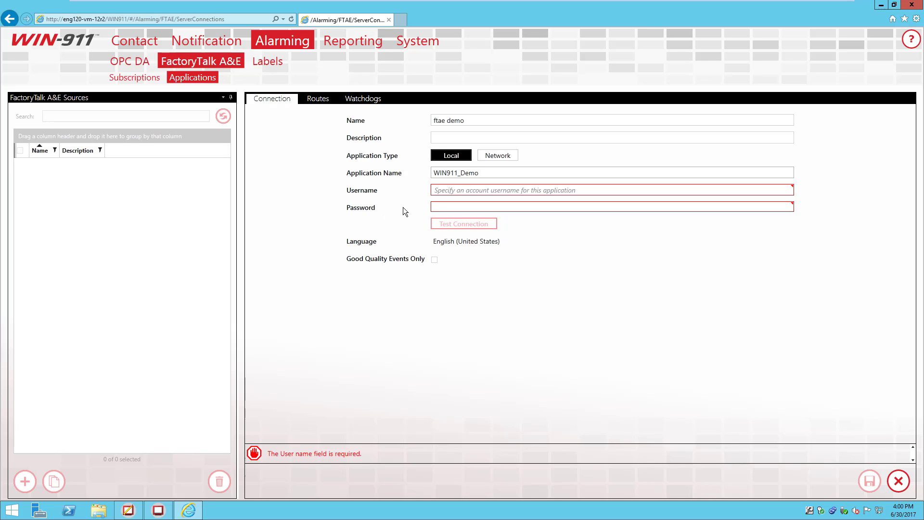
{"action": "left_click", "coordinate": [128, 510]}
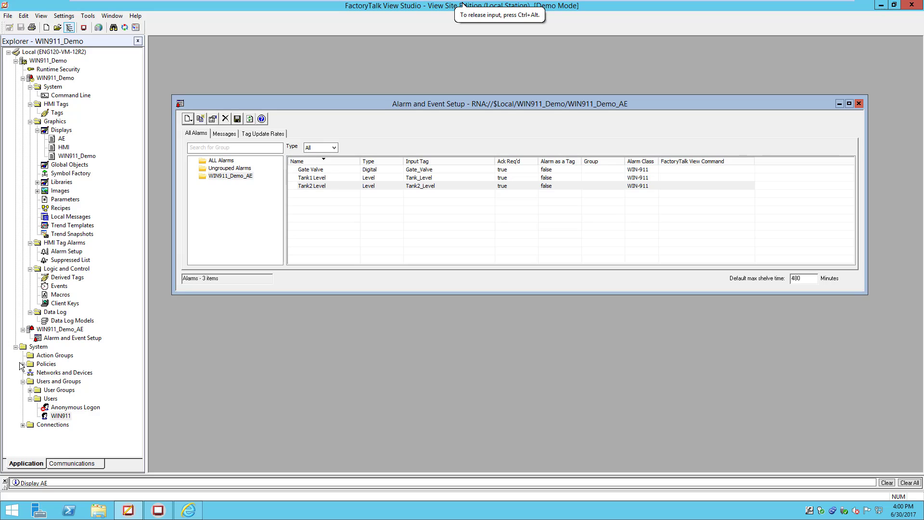
{"action": "left_click", "coordinate": [62, 417]}
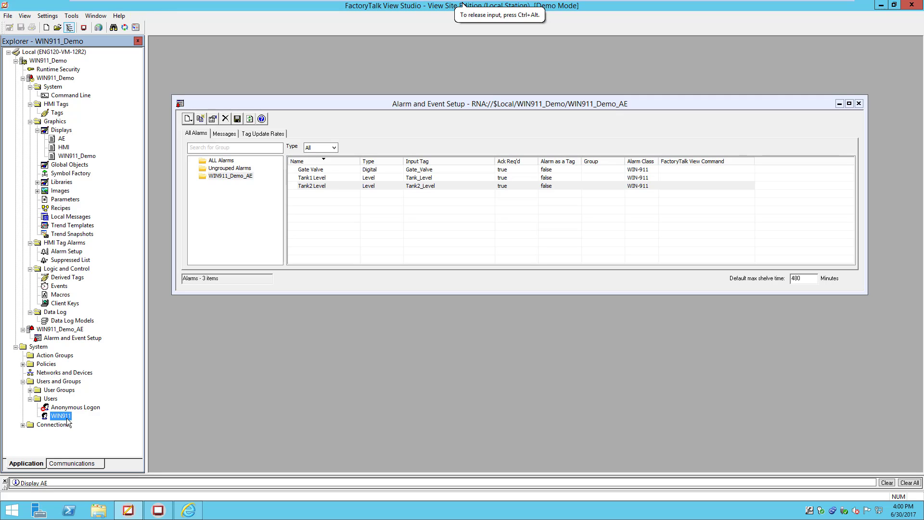
Step: Enter the connection account's username and password for ftae demo
{"action": "left_click", "coordinate": [197, 515]}
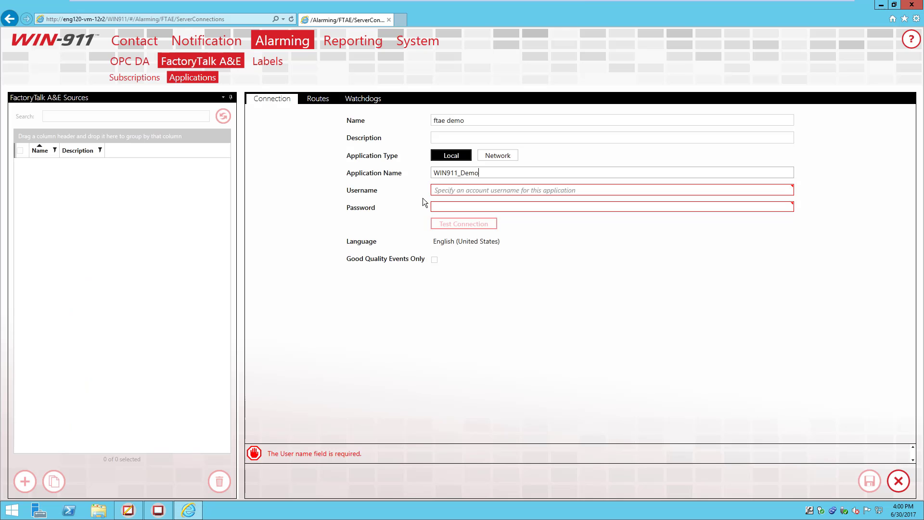
{"action": "left_click", "coordinate": [467, 193]}
{"action": "type", "text": "WIN911"}
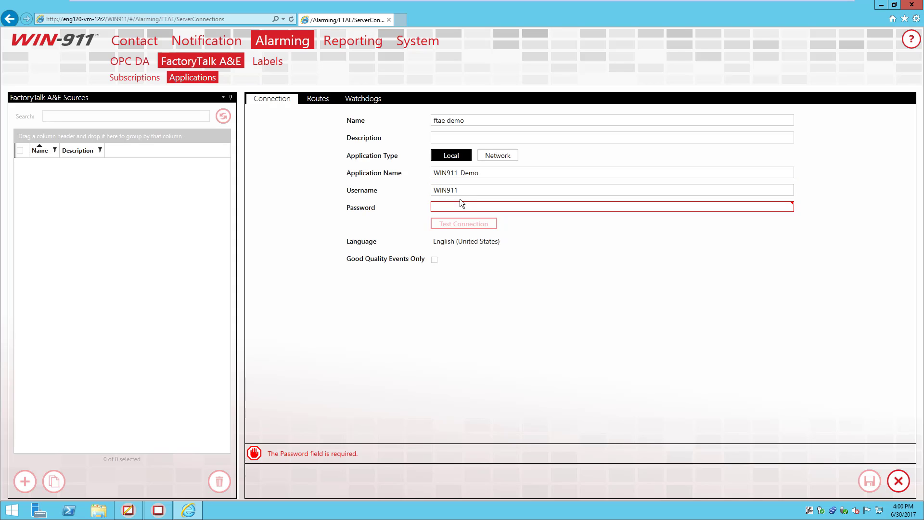
{"action": "left_click", "coordinate": [457, 204]}
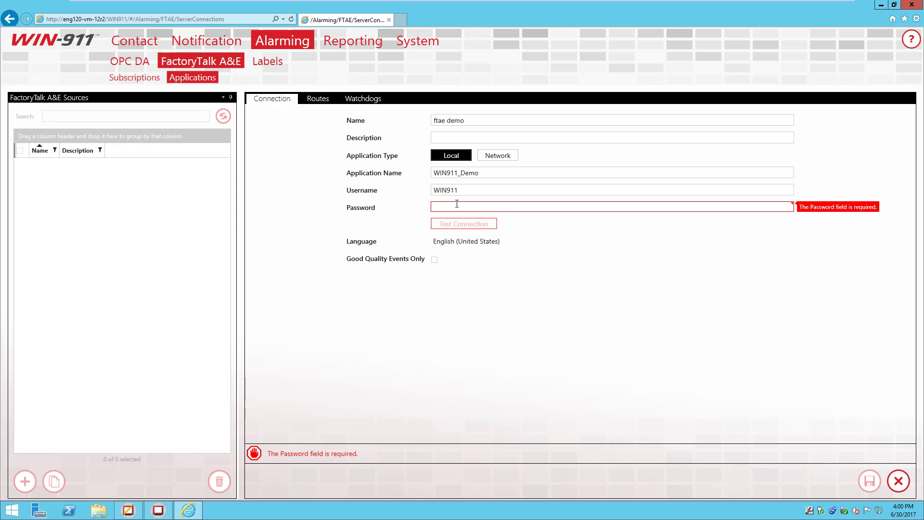
{"action": "type", "text": "win911"}
{"action": "left_click", "coordinate": [467, 193]}
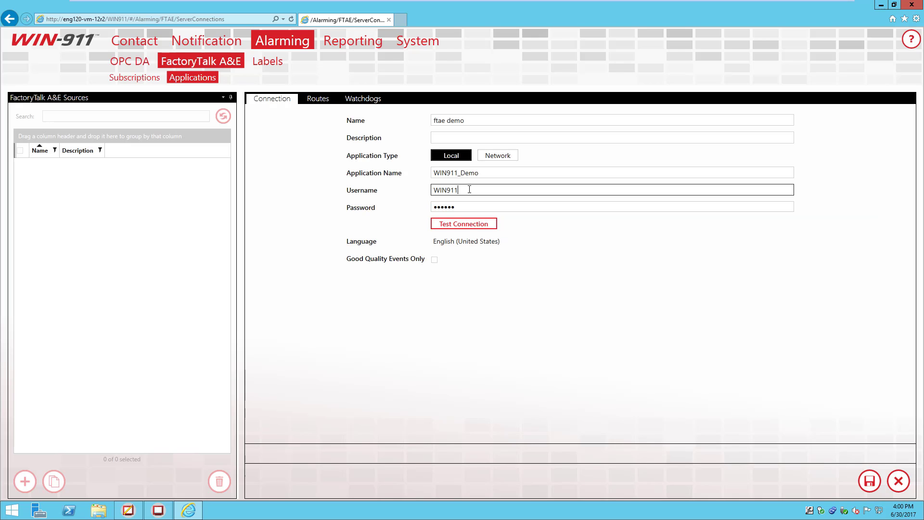
Step: Test the connection successfully and set Good Quality Events Only
{"action": "left_click", "coordinate": [455, 226]}
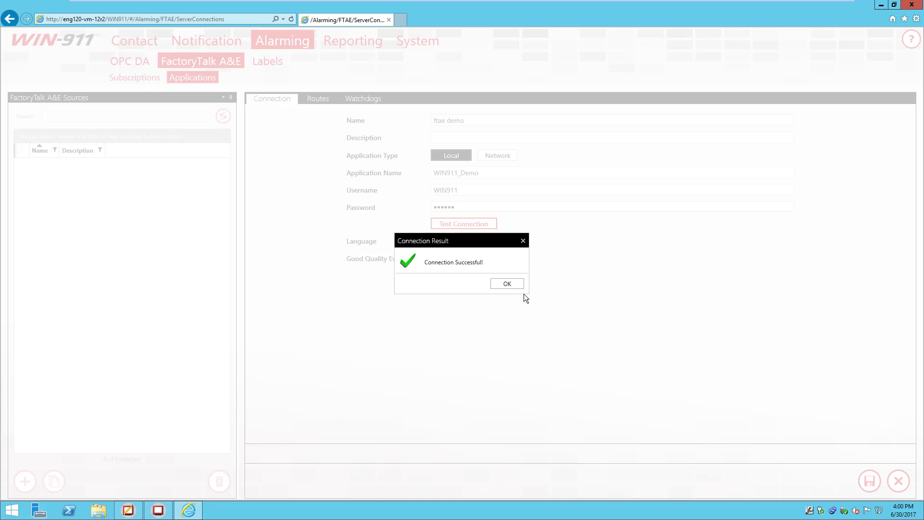
{"action": "left_click", "coordinate": [515, 285]}
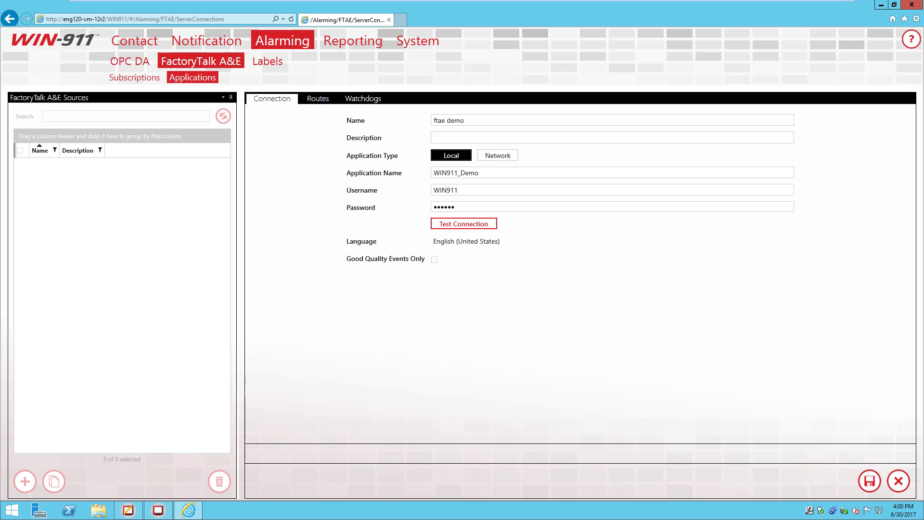
{"action": "left_click", "coordinate": [434, 262]}
Step: Clear Good Quality Events Only and add a route sending class WIN-911 alarms to FactoryTalk Alarms
{"action": "left_click", "coordinate": [435, 260]}
{"action": "left_click", "coordinate": [318, 99]}
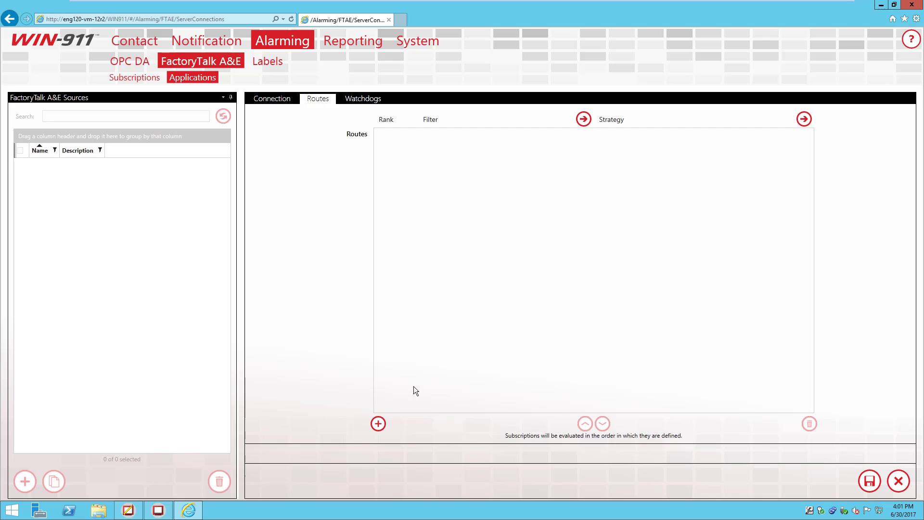
{"action": "left_click", "coordinate": [378, 423]}
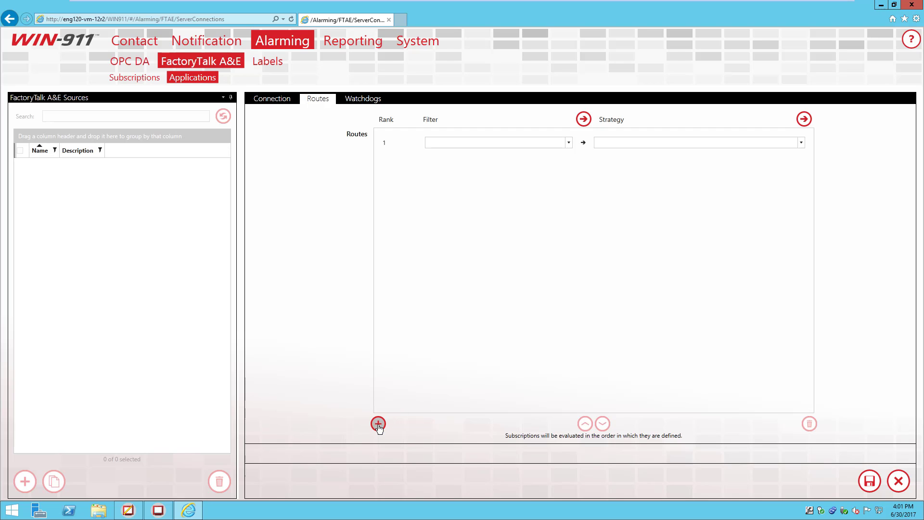
{"action": "left_click", "coordinate": [570, 144]}
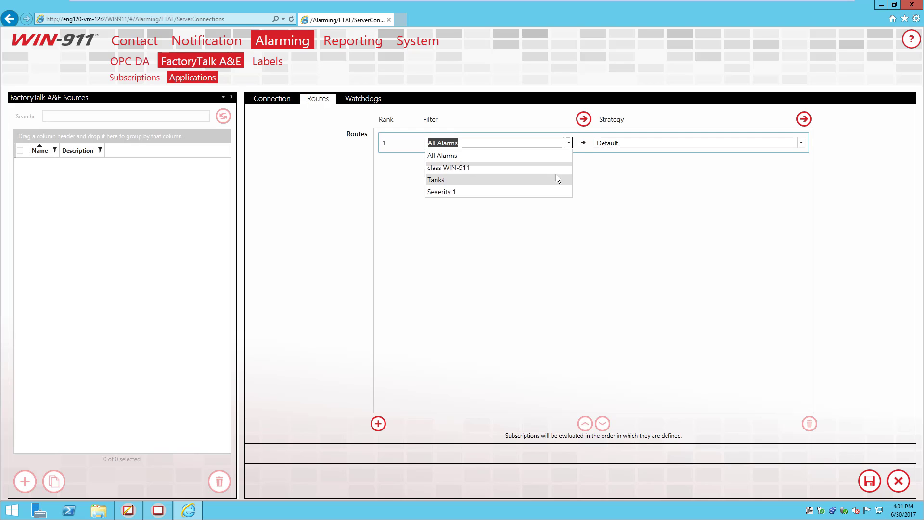
{"action": "left_click", "coordinate": [539, 169]}
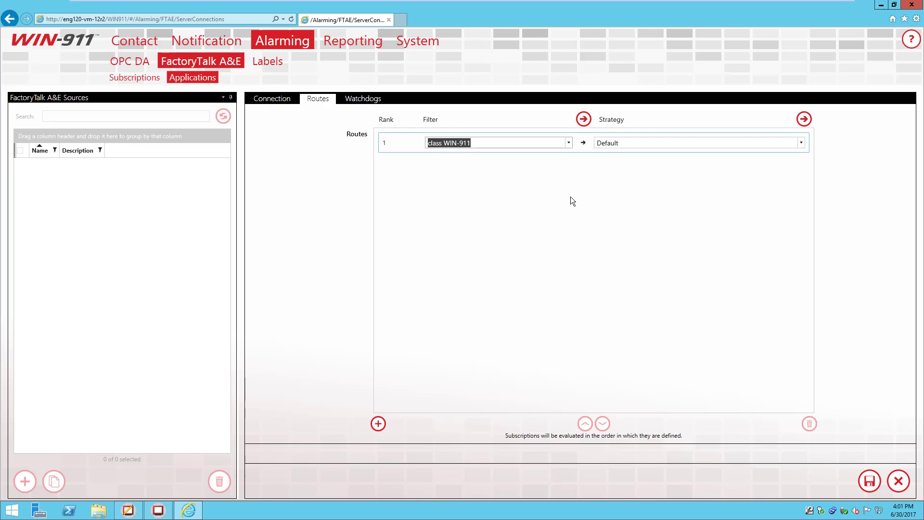
{"action": "left_click", "coordinate": [528, 149]}
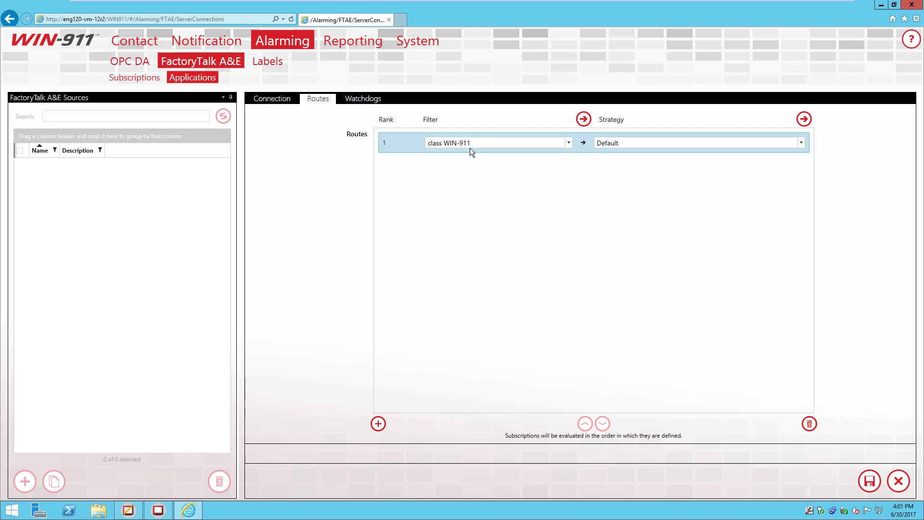
{"action": "left_click", "coordinate": [801, 144]}
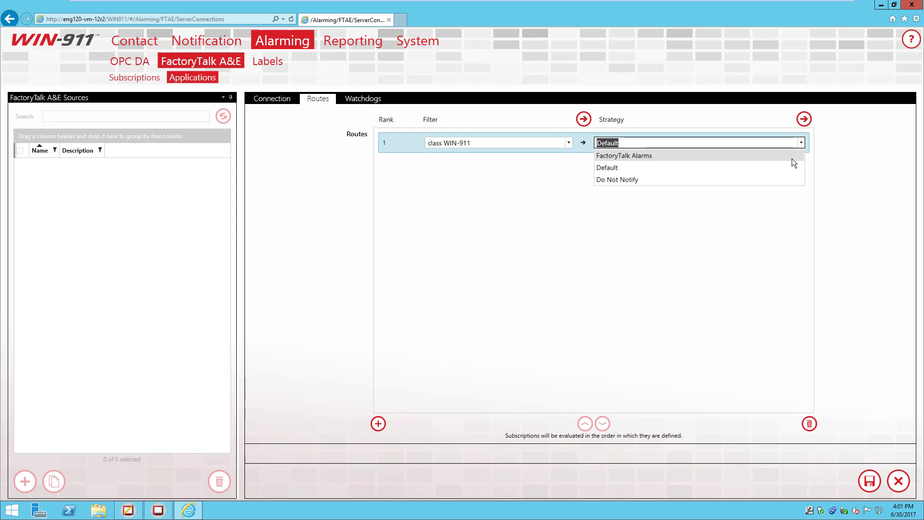
{"action": "left_click", "coordinate": [791, 158]}
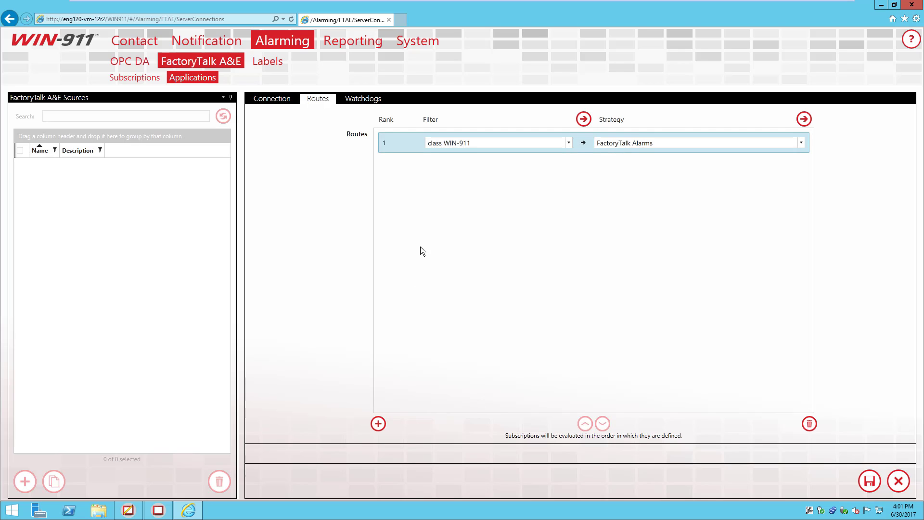
Step: Add a second route filtering Tanks alarms to the Default strategy
{"action": "left_click", "coordinate": [378, 424]}
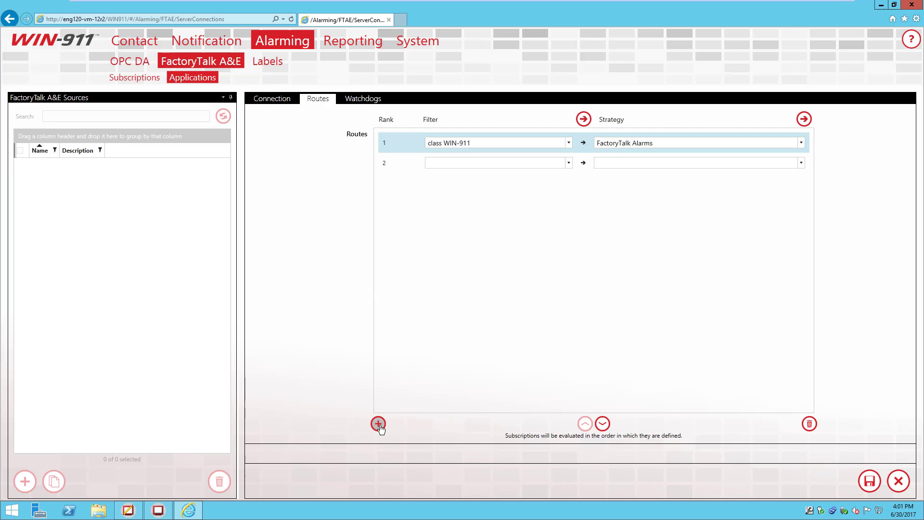
{"action": "left_click", "coordinate": [409, 166]}
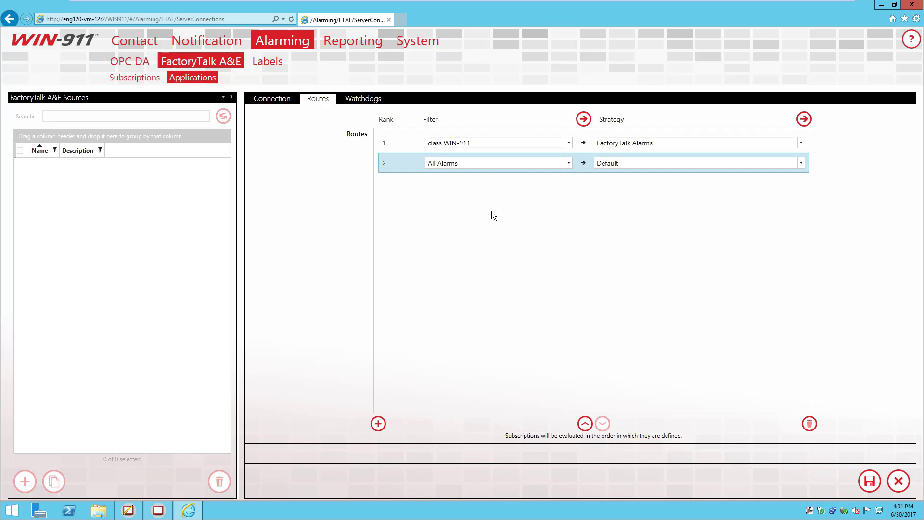
{"action": "left_click", "coordinate": [568, 163]}
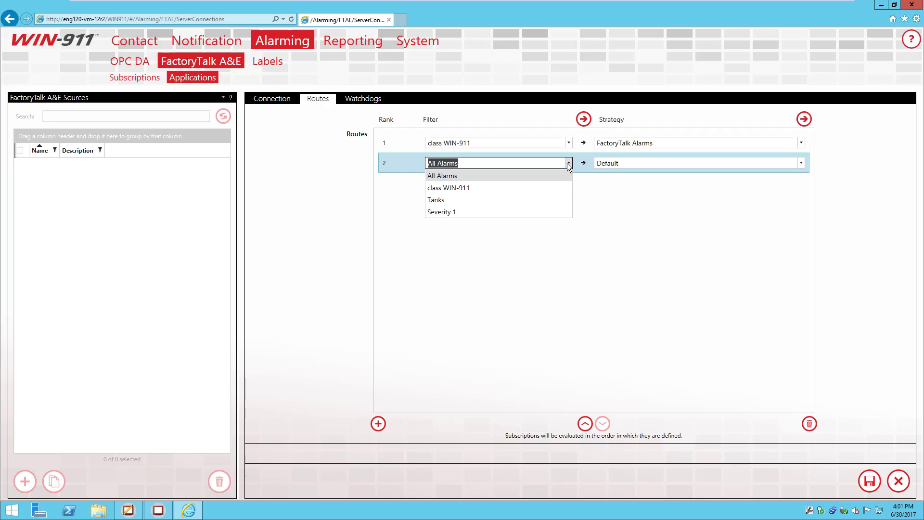
{"action": "left_click", "coordinate": [544, 203]}
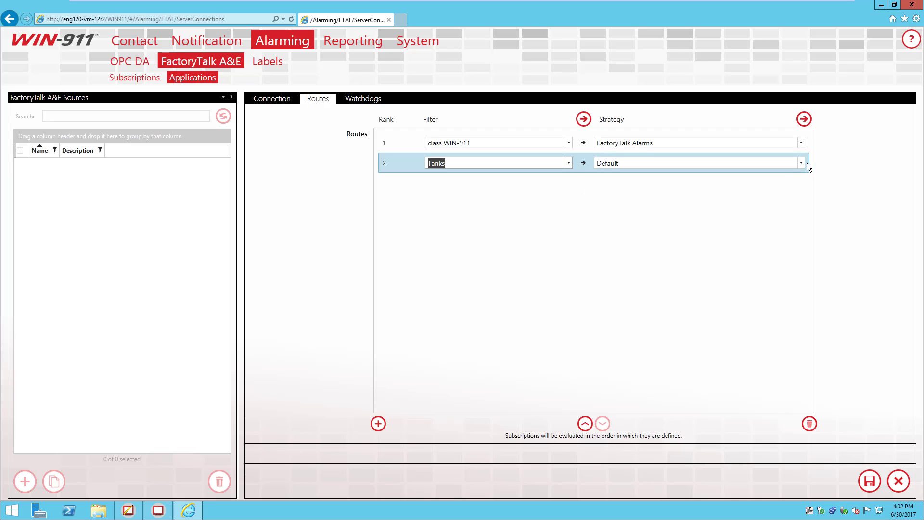
{"action": "left_click", "coordinate": [765, 186]}
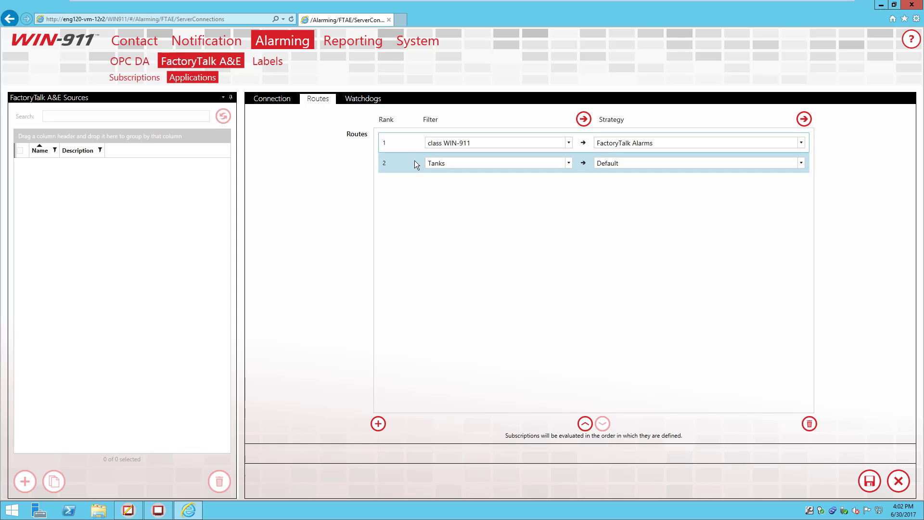
{"action": "left_click", "coordinate": [135, 510]}
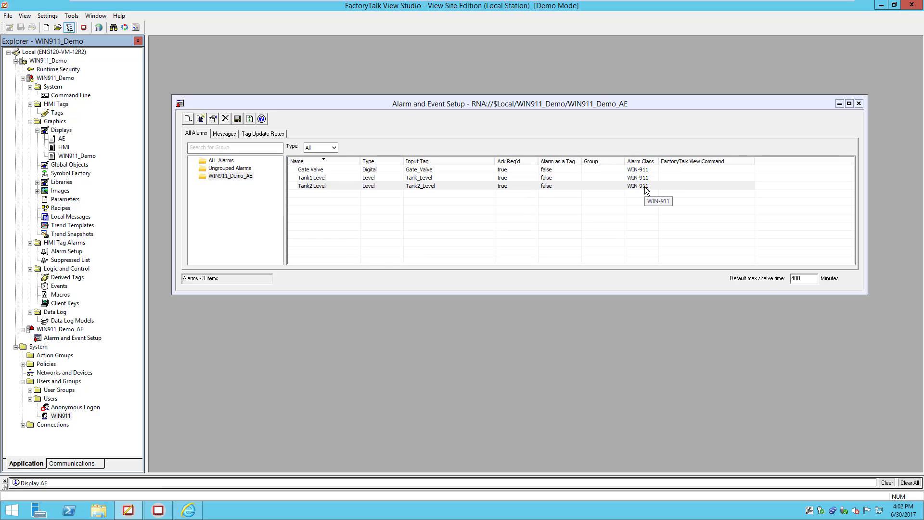
{"action": "left_click", "coordinate": [881, 7]}
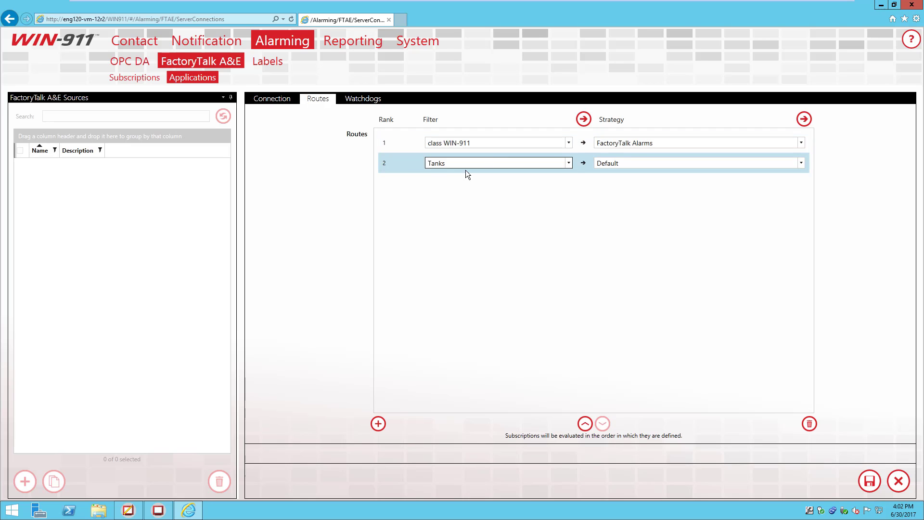
Step: Move the Tanks → Default route up to rank 1, above the class WIN-911 route
{"action": "left_click", "coordinate": [400, 158]}
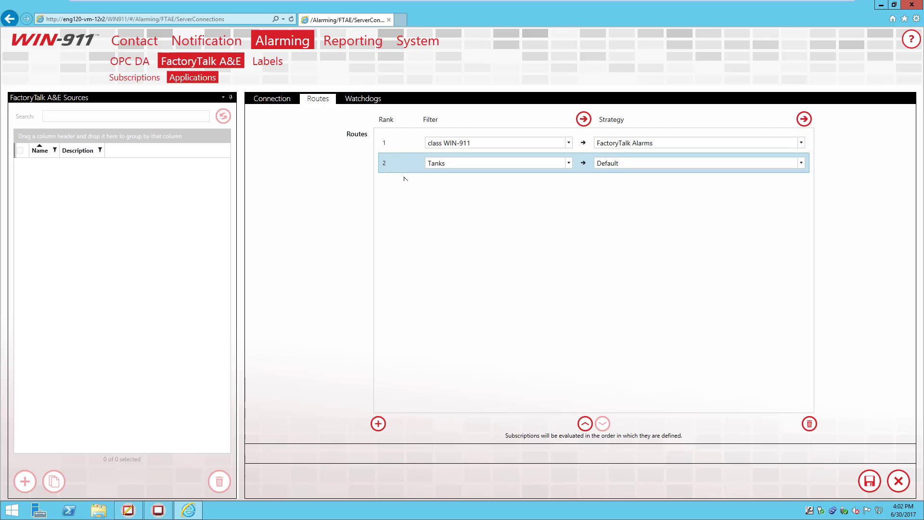
{"action": "left_click", "coordinate": [584, 423]}
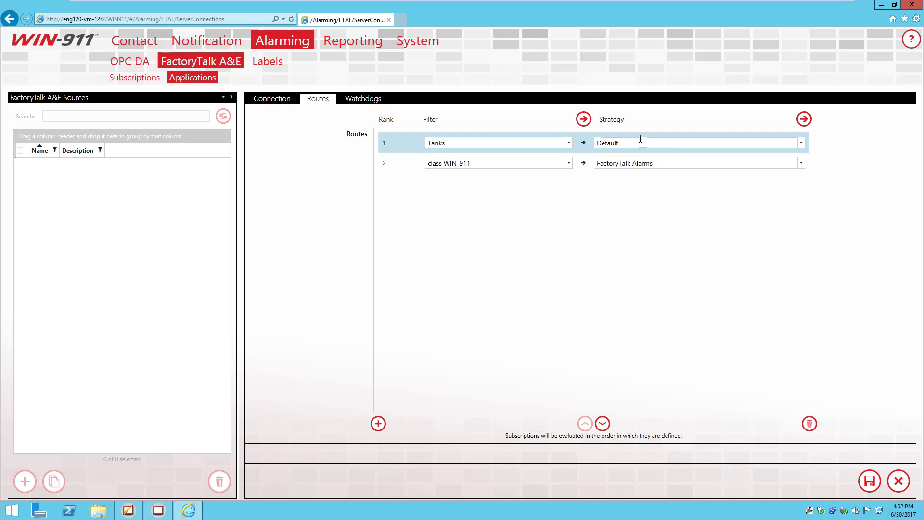
{"action": "left_click", "coordinate": [405, 168]}
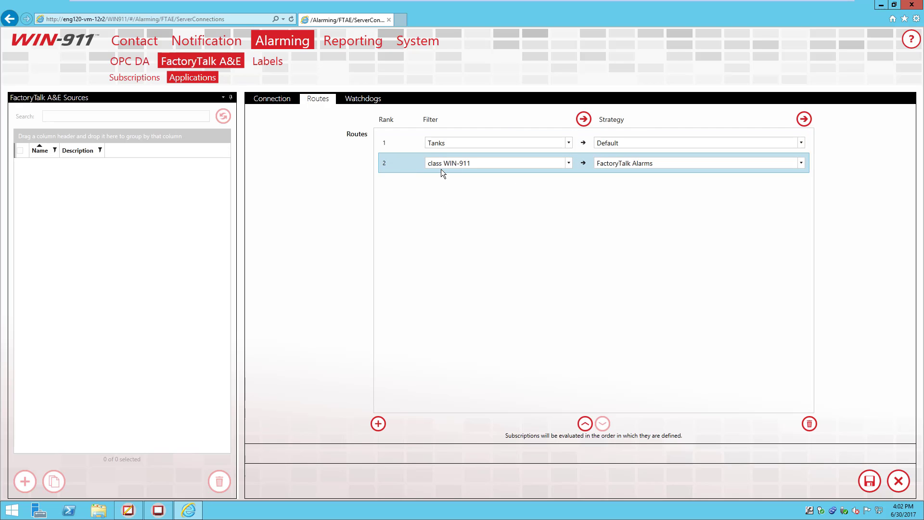
{"action": "left_click", "coordinate": [128, 510]}
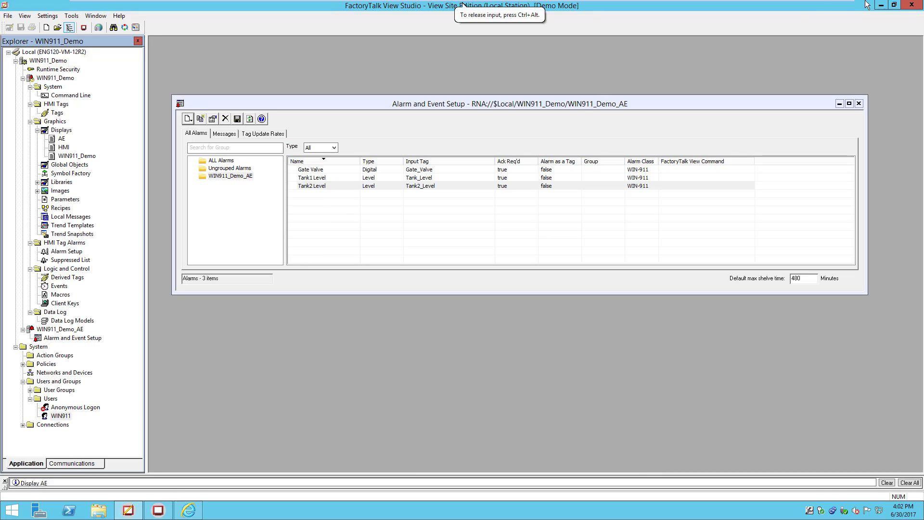
Step: Switch from FactoryTalk View Studio back to the WIN-911 Routes page in Internet Explorer
{"action": "key", "text": "alt+Tab"}
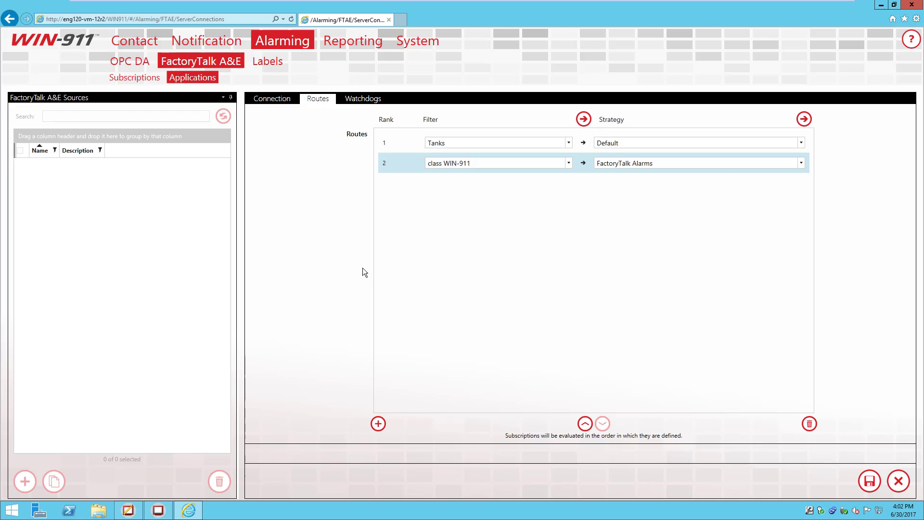
Step: Add a new watchdog named 'watchdog' to ftae demo
{"action": "left_click", "coordinate": [356, 103]}
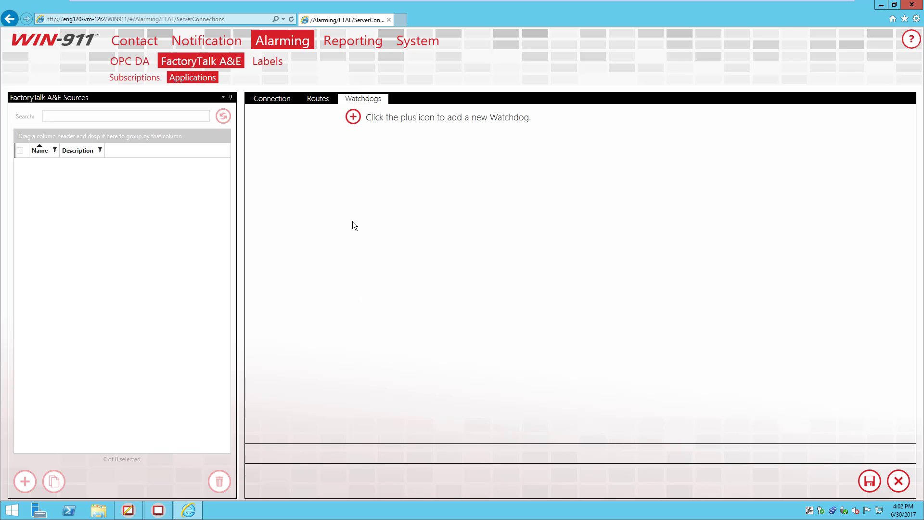
{"action": "left_click", "coordinate": [352, 118]}
{"action": "left_click", "coordinate": [421, 121]}
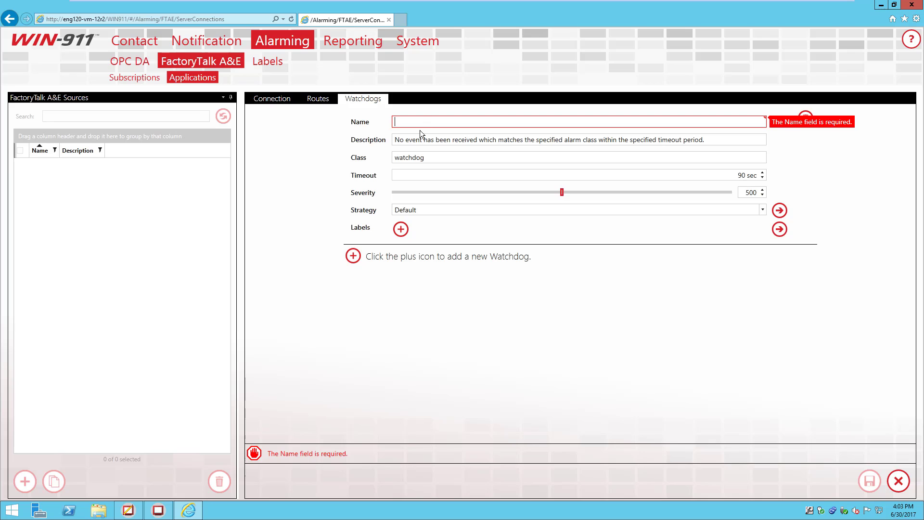
{"action": "type", "text": "watchdog"}
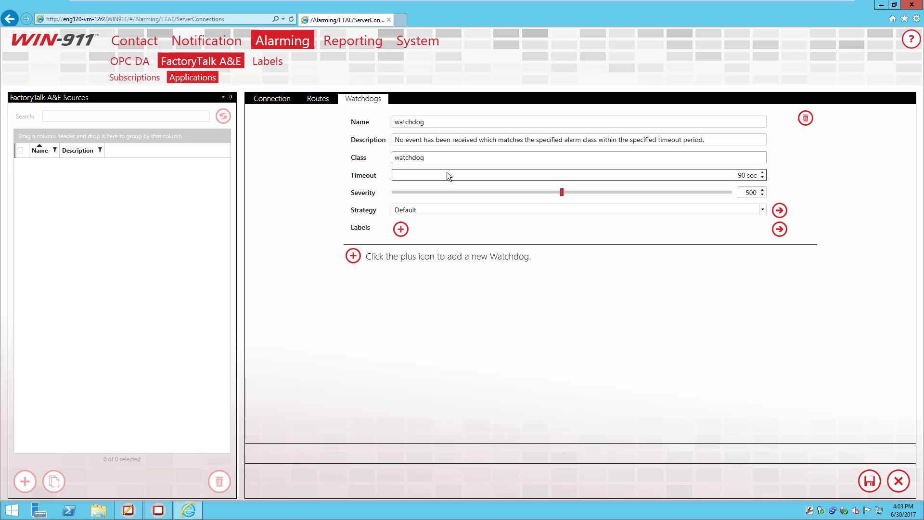
{"action": "mouse_move", "coordinate": [129, 514]}
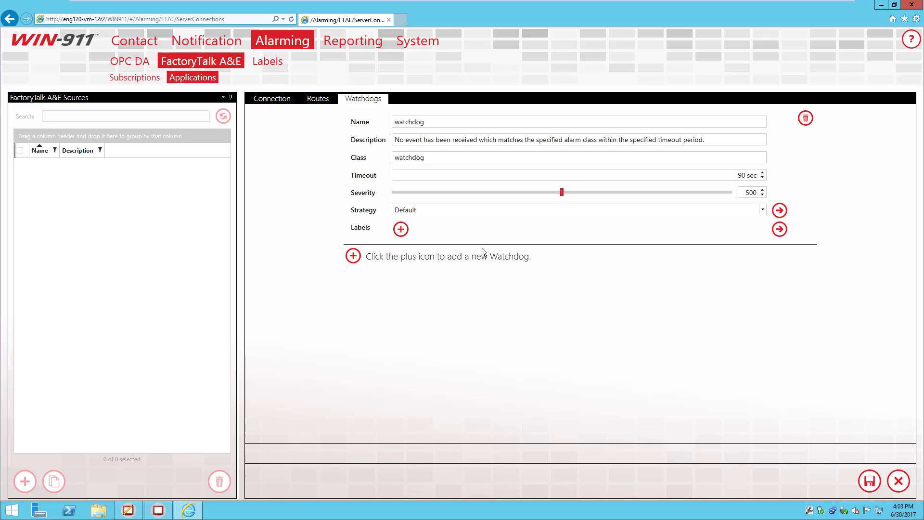
Step: Give the watchdog the FactoryTalk Alarms strategy and save the ftae demo application
{"action": "left_click", "coordinate": [741, 212]}
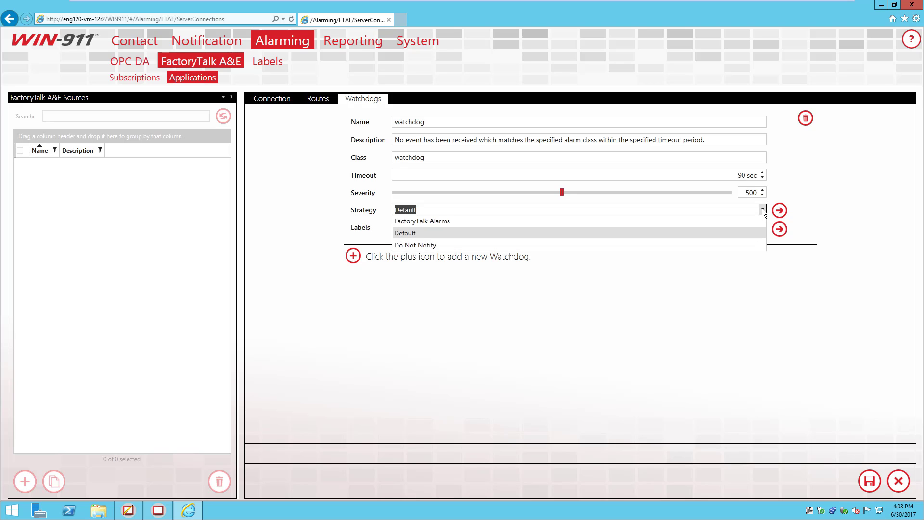
{"action": "left_click", "coordinate": [739, 222]}
{"action": "left_click", "coordinate": [666, 259]}
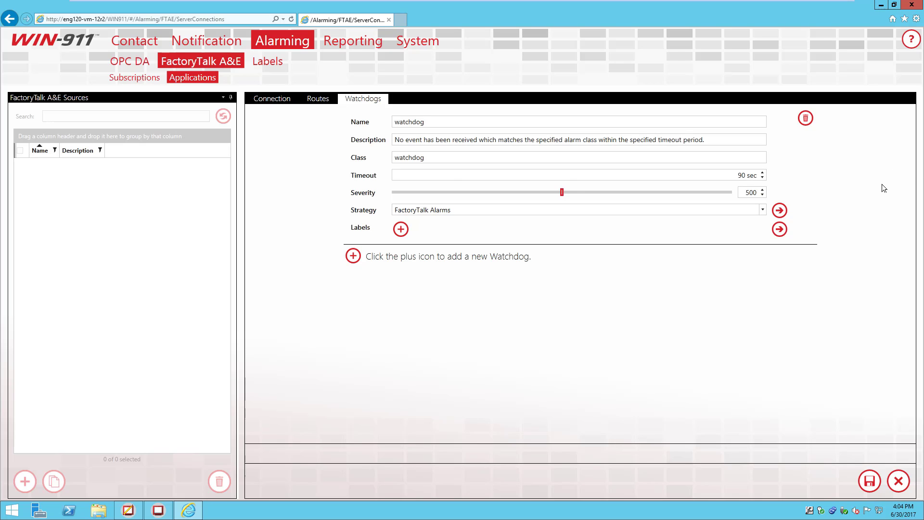
{"action": "left_click", "coordinate": [873, 487]}
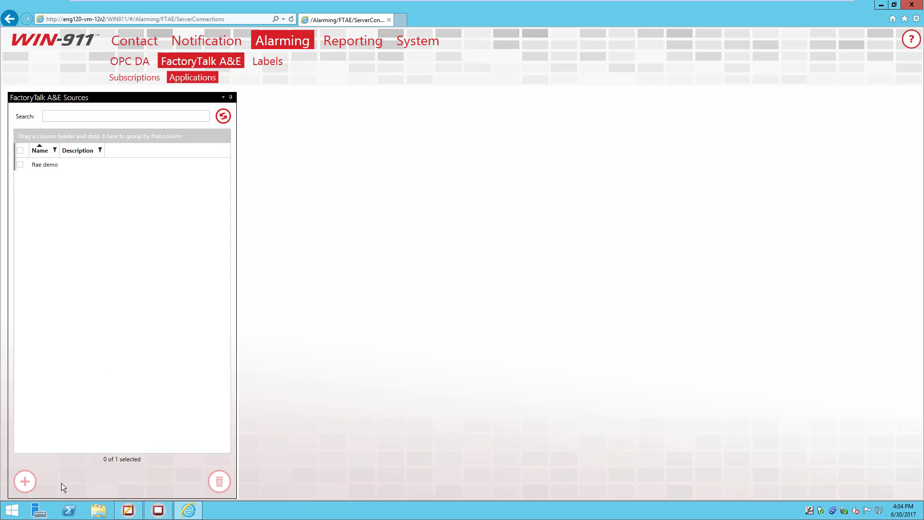
Step: Launch WIN-911 Log Viewer from the Start screen search and minimize the browser
{"action": "left_click", "coordinate": [12, 509]}
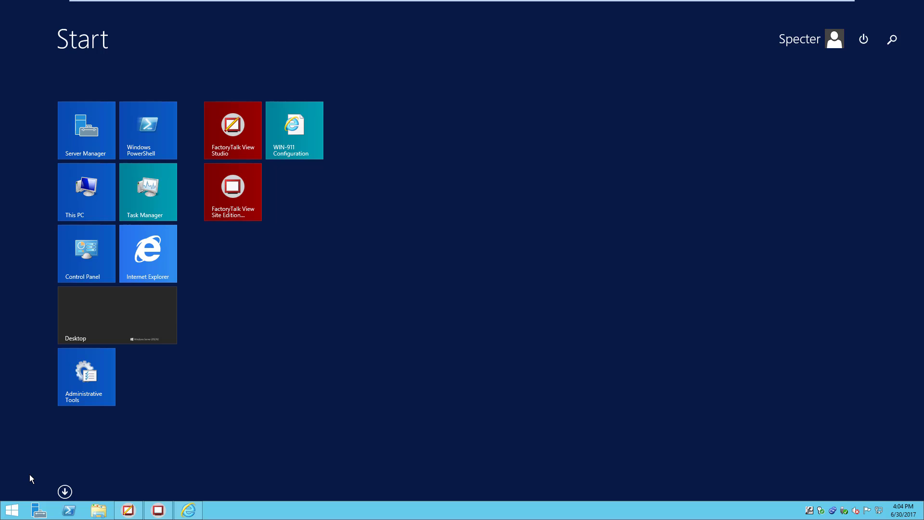
{"action": "type", "text": "win-911"}
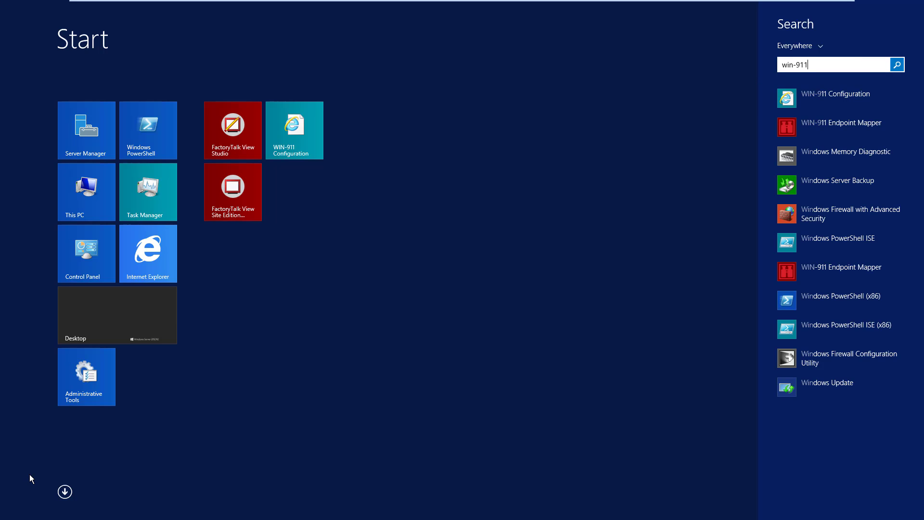
{"action": "type", "text": " c"}
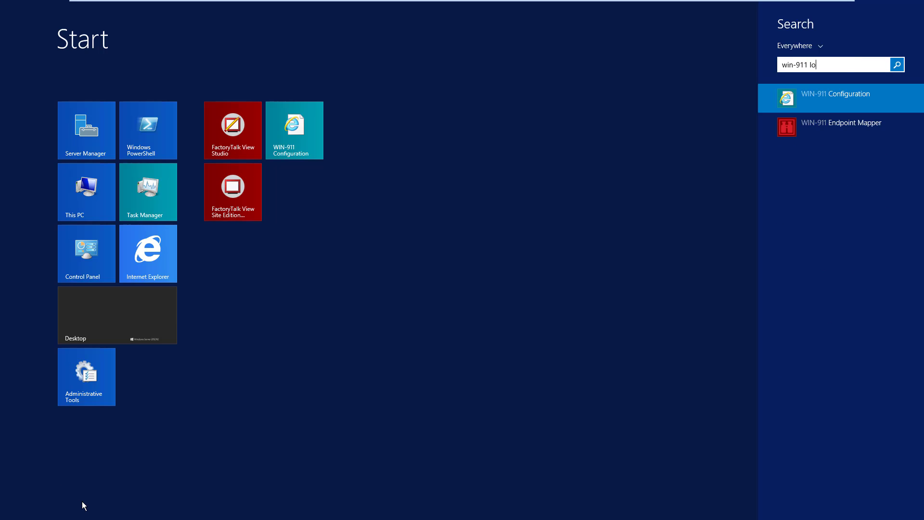
{"action": "key", "text": "Return"}
{"action": "left_click", "coordinate": [882, 5]}
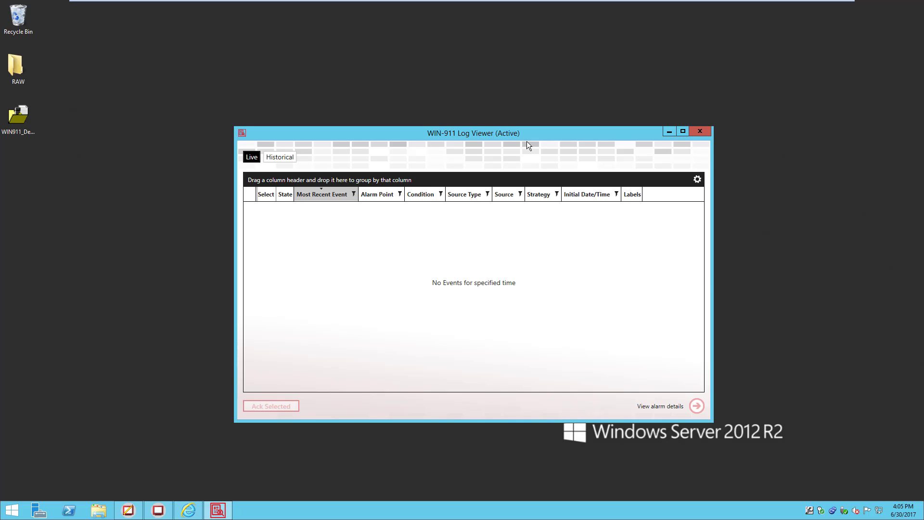
{"action": "left_click_drag", "start_coordinate": [527, 139], "coordinate": [593, 132]}
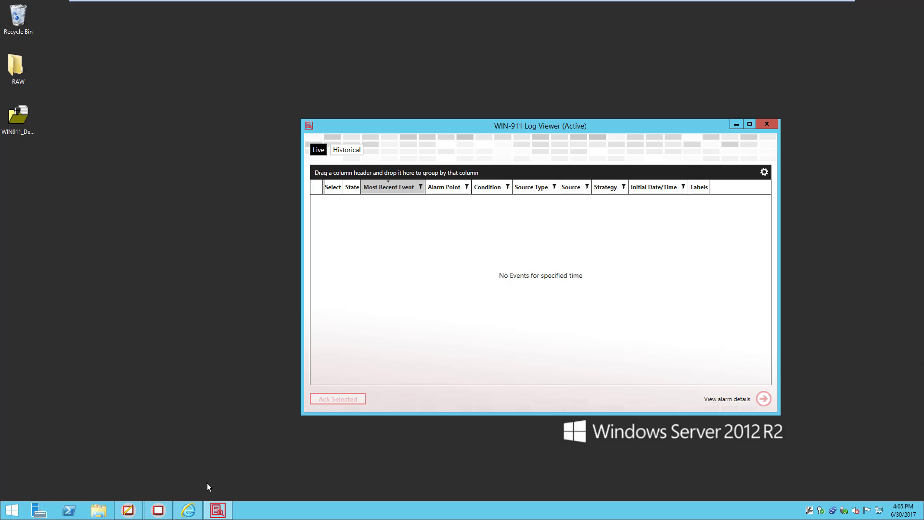
Step: Place WIN-911 Demo on the left and Log Viewer on the right, side by side
{"action": "left_click", "coordinate": [158, 514]}
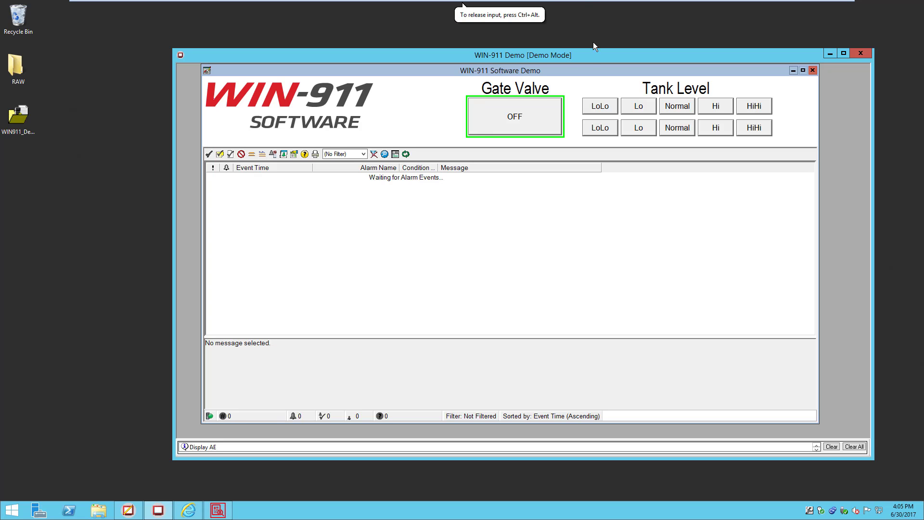
{"action": "left_click_drag", "start_coordinate": [579, 58], "coordinate": [452, 46]}
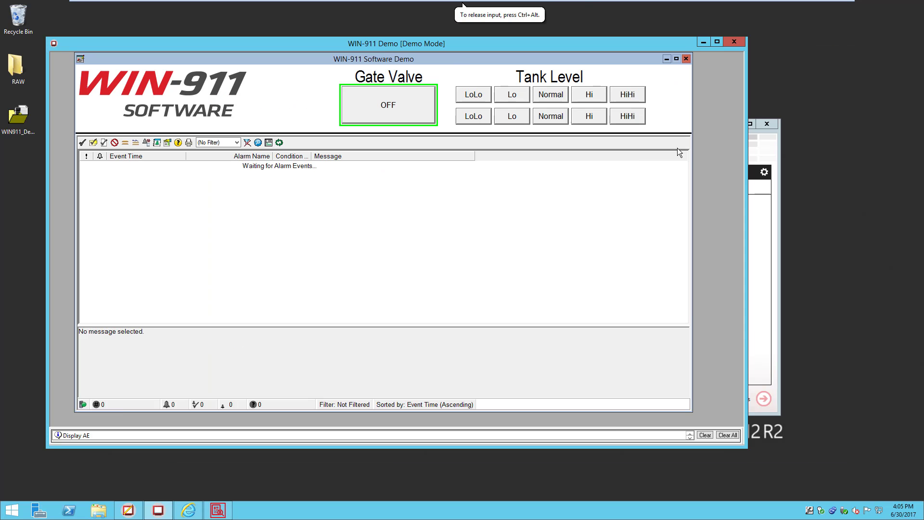
{"action": "left_click", "coordinate": [773, 157]}
{"action": "left_click_drag", "start_coordinate": [683, 126], "coordinate": [808, 161]}
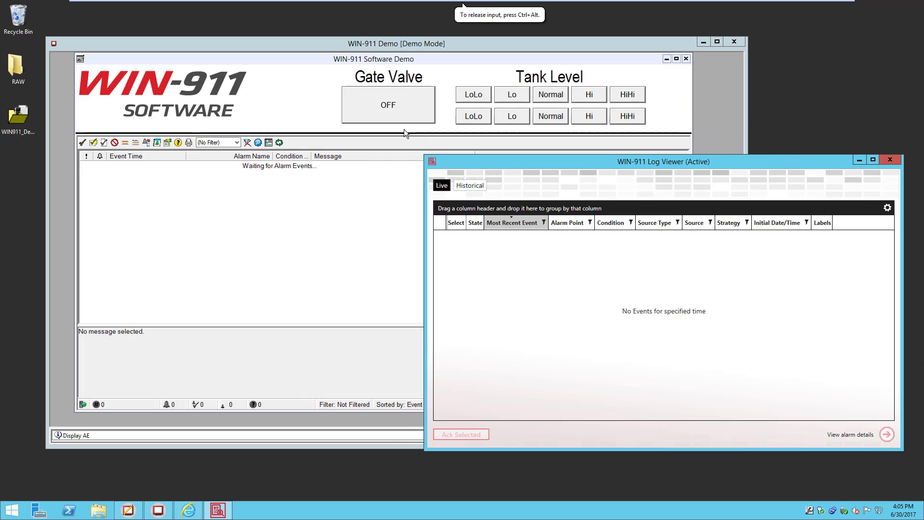
{"action": "left_click", "coordinate": [361, 59]}
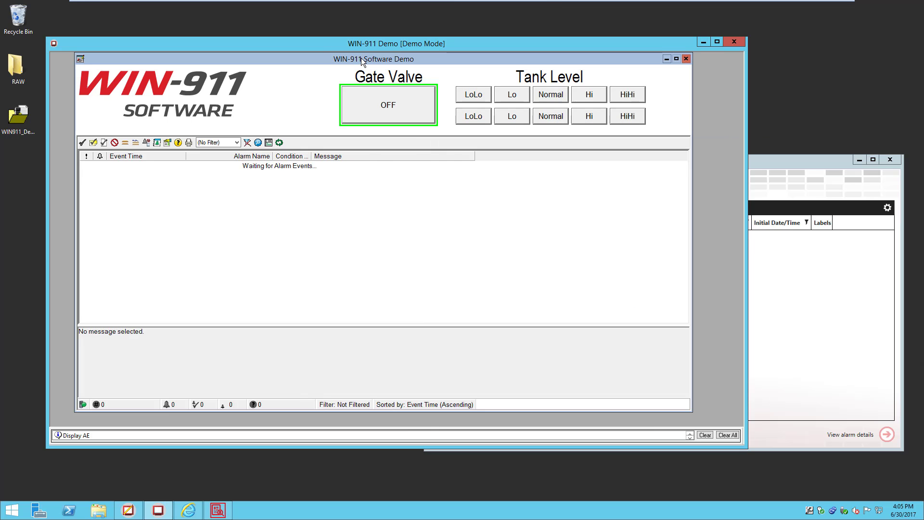
Step: Turn the Gate Valve ON, then widen Alarm Point and select its TRIP alarm in Log Viewer
{"action": "left_click", "coordinate": [397, 105]}
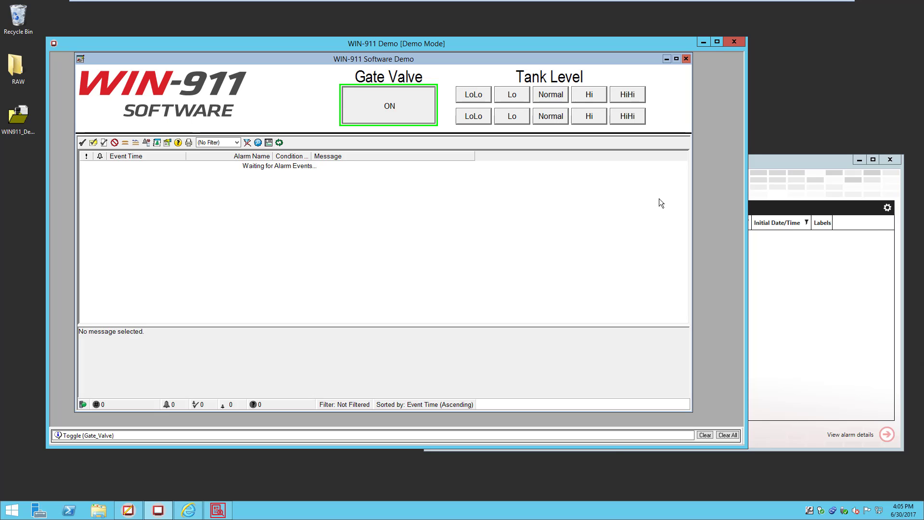
{"action": "left_click", "coordinate": [766, 163]}
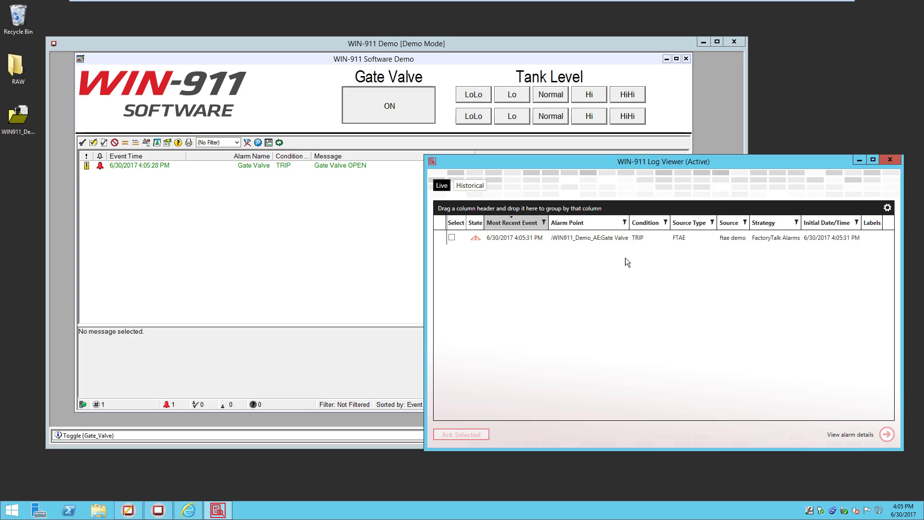
{"action": "left_click_drag", "start_coordinate": [629, 223], "coordinate": [677, 223]}
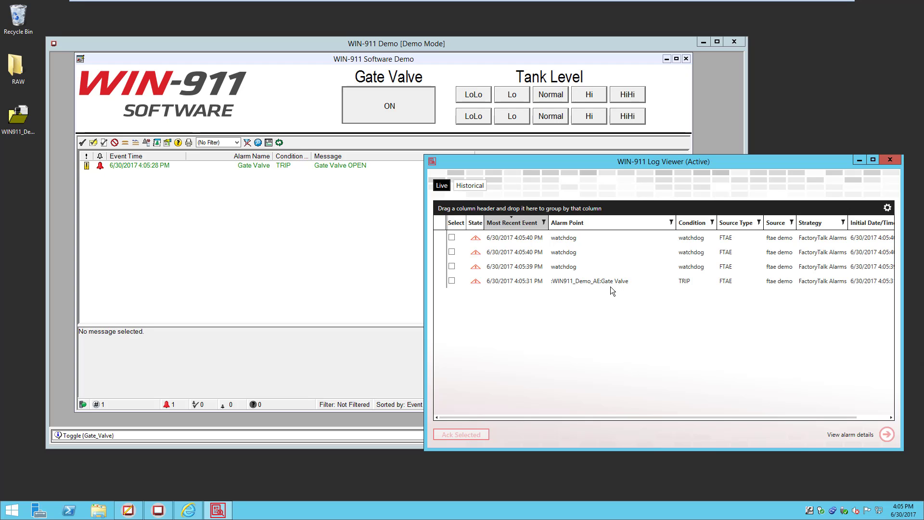
{"action": "left_click", "coordinate": [613, 284]}
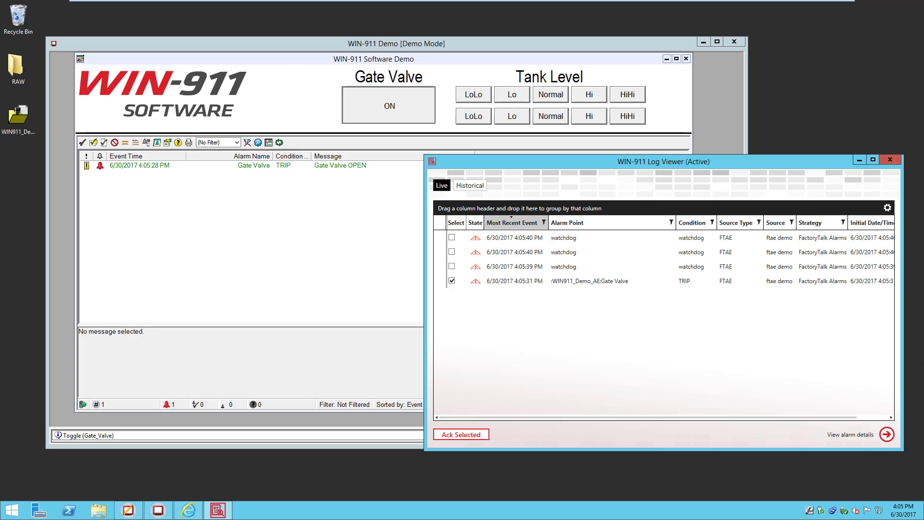
Step: Delete the watchdog from ftae demo, save the application, and minimize the browser
{"action": "left_click", "coordinate": [188, 510]}
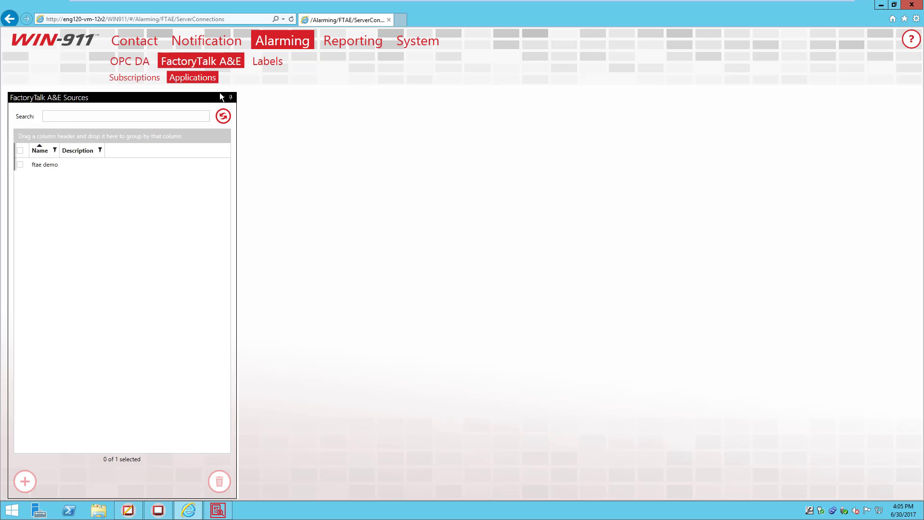
{"action": "left_click", "coordinate": [64, 166]}
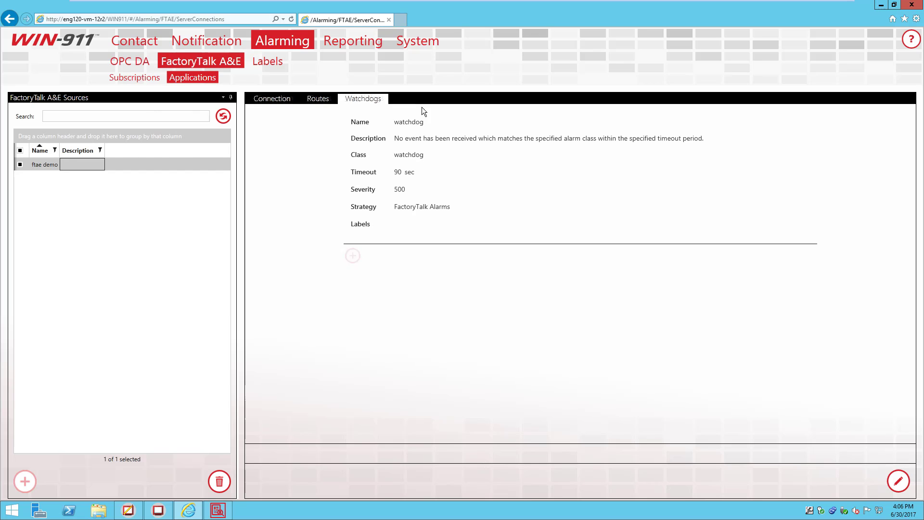
{"action": "mouse_move", "coordinate": [921, 517]}
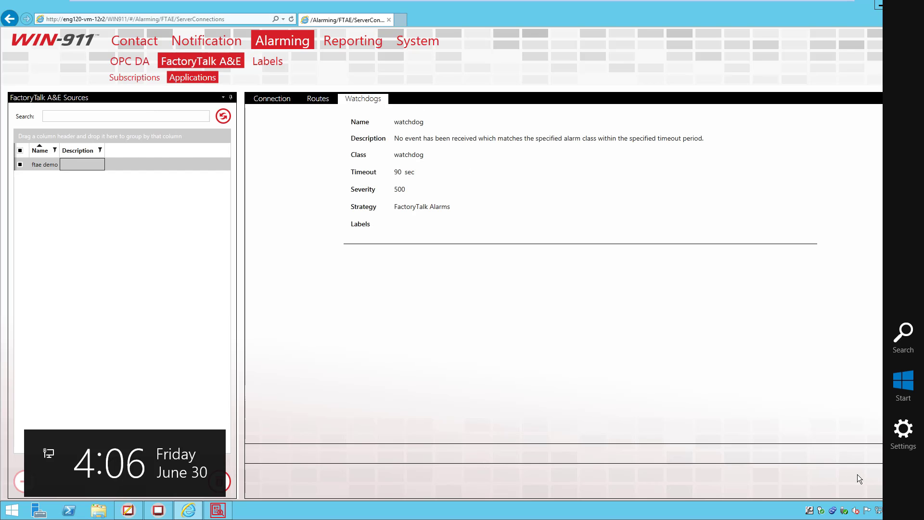
{"action": "left_click", "coordinate": [897, 480]}
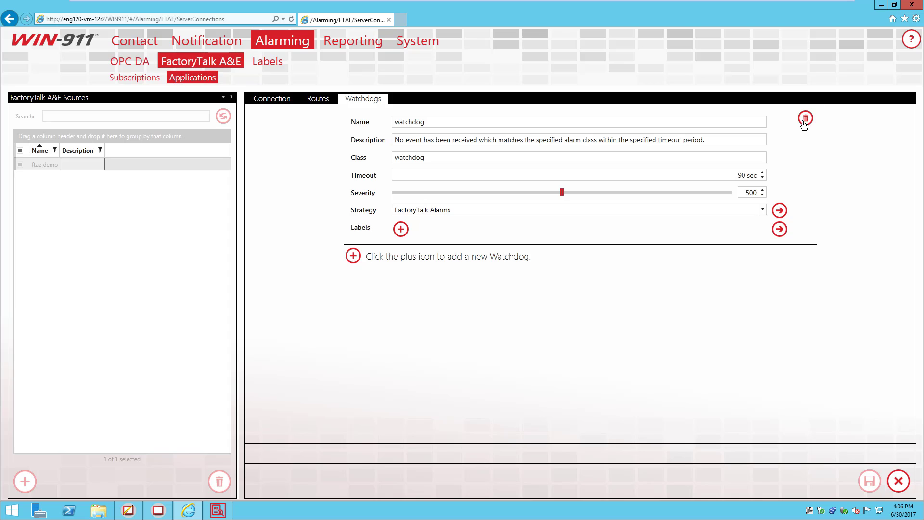
{"action": "left_click", "coordinate": [805, 118]}
{"action": "left_click", "coordinate": [869, 480]}
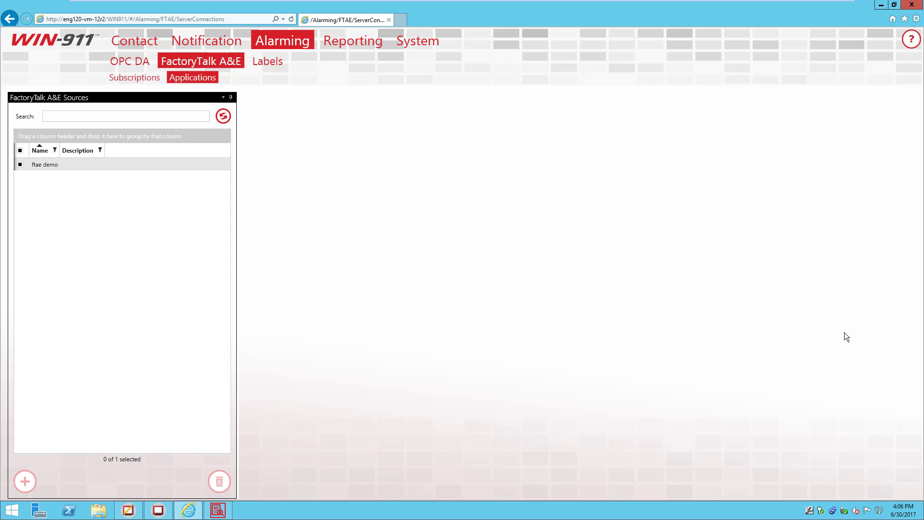
{"action": "left_click", "coordinate": [881, 6]}
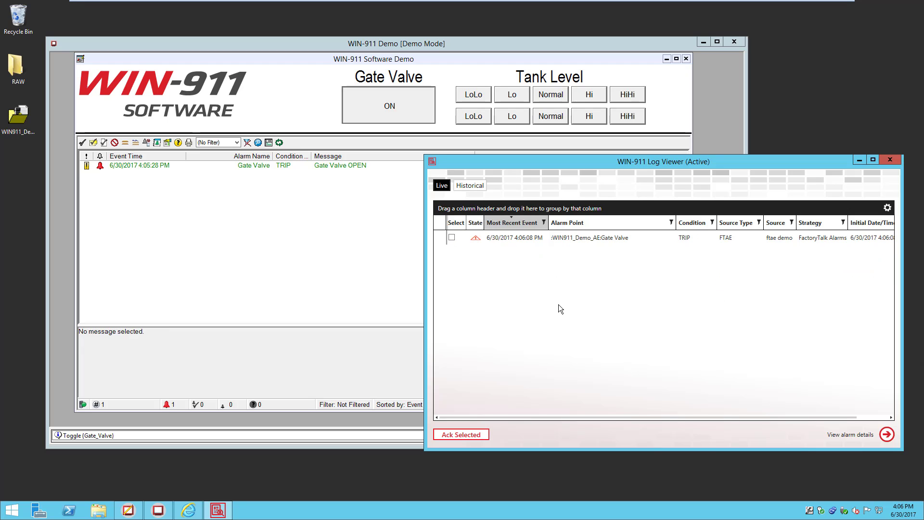
Step: Acknowledge the Gate Valve TRIP alarm with the comment 'comment? yeah!'
{"action": "left_click", "coordinate": [452, 237]}
{"action": "left_click", "coordinate": [481, 435]}
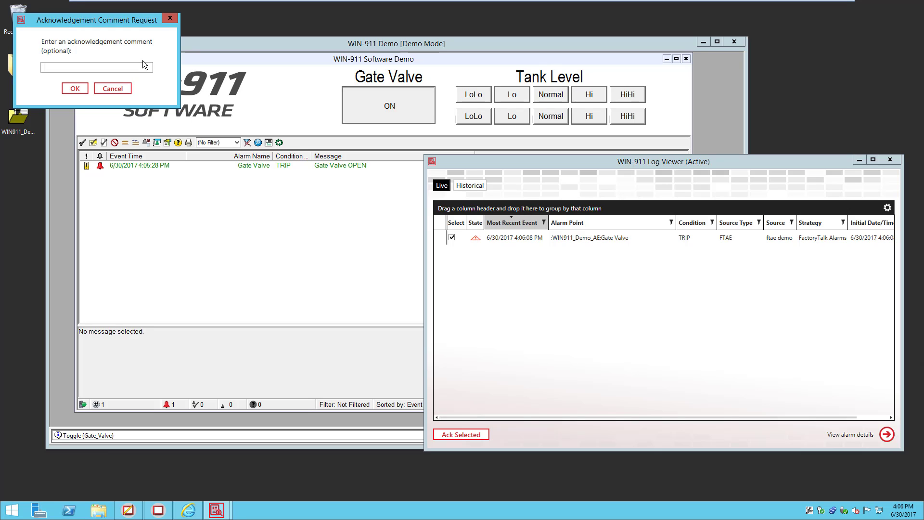
{"action": "type", "text": "comment? yeah!"}
{"action": "left_click", "coordinate": [71, 91]}
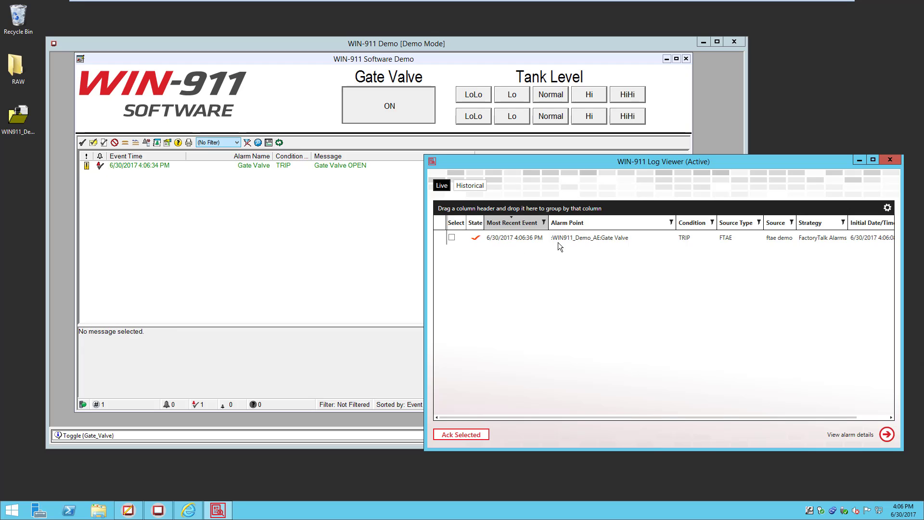
Step: Open the Gate Valve alarm's details and expand its TRIP condition
{"action": "left_click", "coordinate": [134, 167]}
{"action": "right_click", "coordinate": [132, 164]}
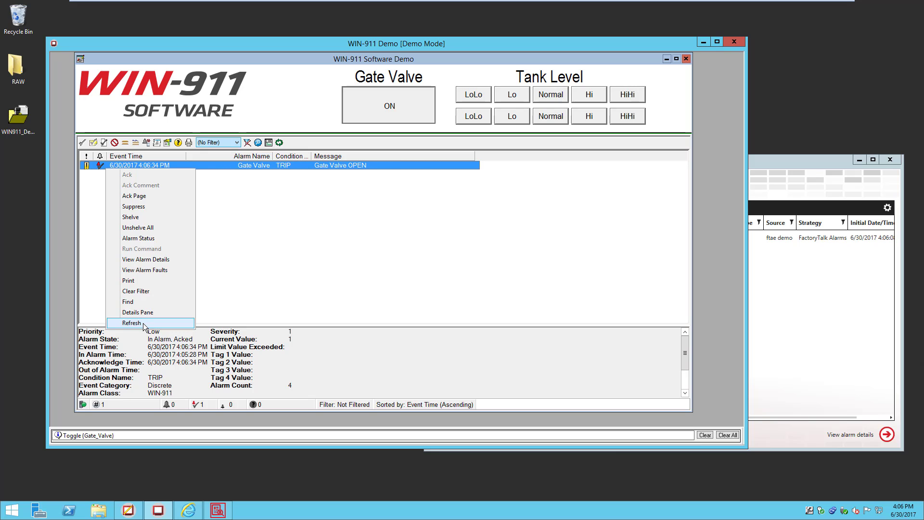
{"action": "left_click", "coordinate": [161, 260]}
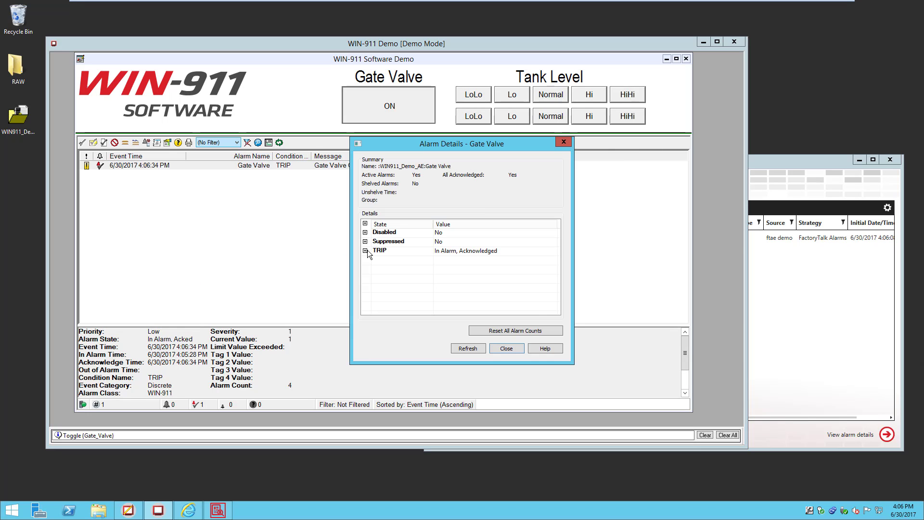
{"action": "left_click", "coordinate": [365, 250]}
Step: Widen the alarm details to read the Log Viewer acknowledgement comment, then close them
{"action": "left_click_drag", "start_coordinate": [559, 258], "coordinate": [558, 272]}
{"action": "scroll", "coordinate": [444, 282], "scroll_direction": "up", "scroll_amount": 2}
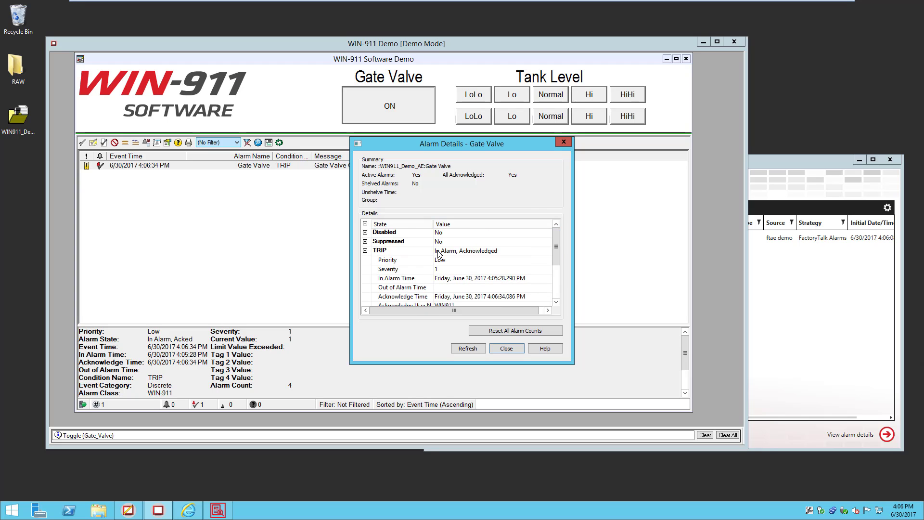
{"action": "left_click_drag", "start_coordinate": [558, 256], "coordinate": [563, 282]}
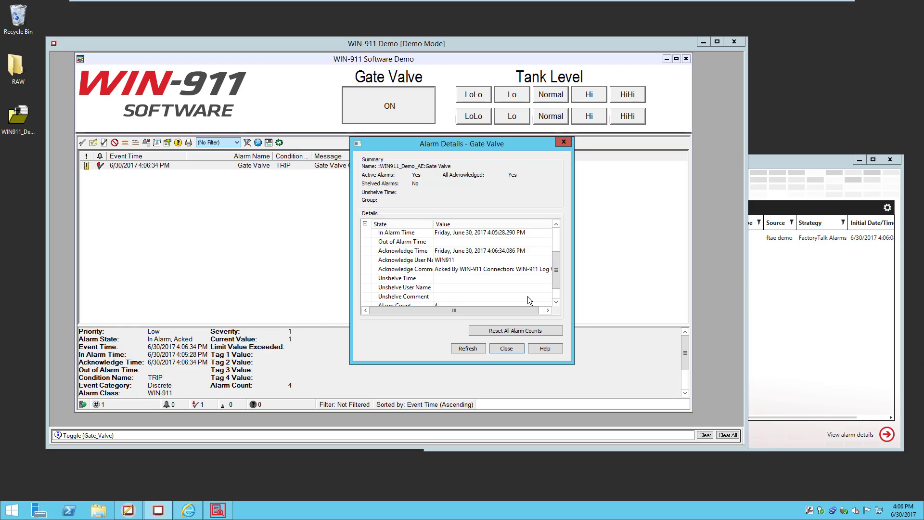
{"action": "scroll", "coordinate": [505, 270], "scroll_direction": "right", "scroll_amount": 1}
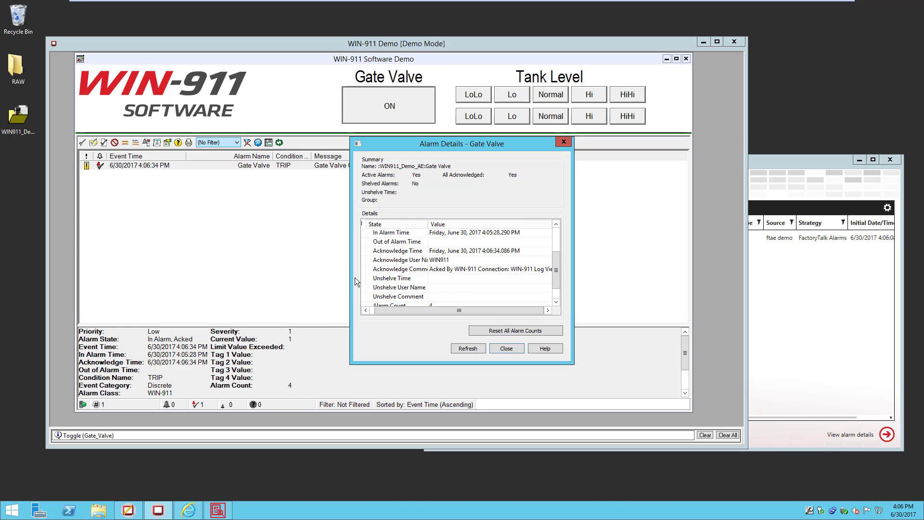
{"action": "left_click_drag", "start_coordinate": [350, 279], "coordinate": [212, 281]}
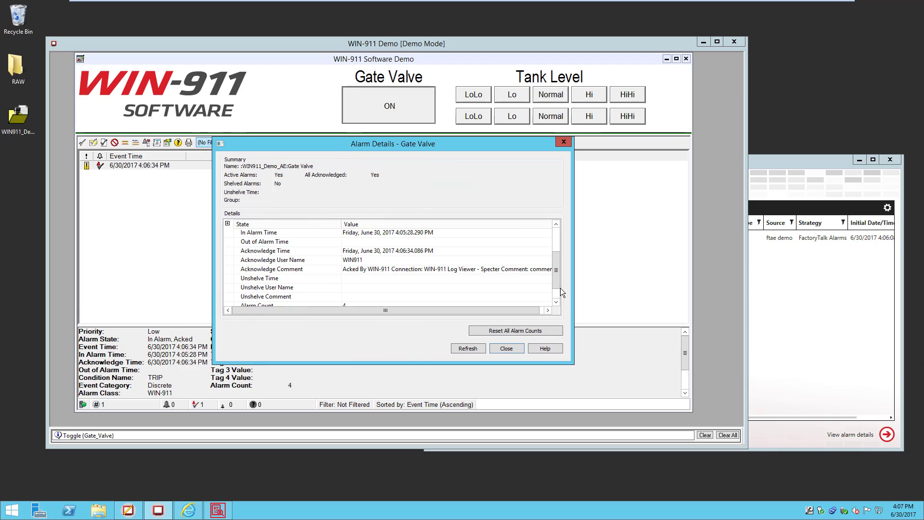
{"action": "left_click_drag", "start_coordinate": [572, 288], "coordinate": [717, 284]}
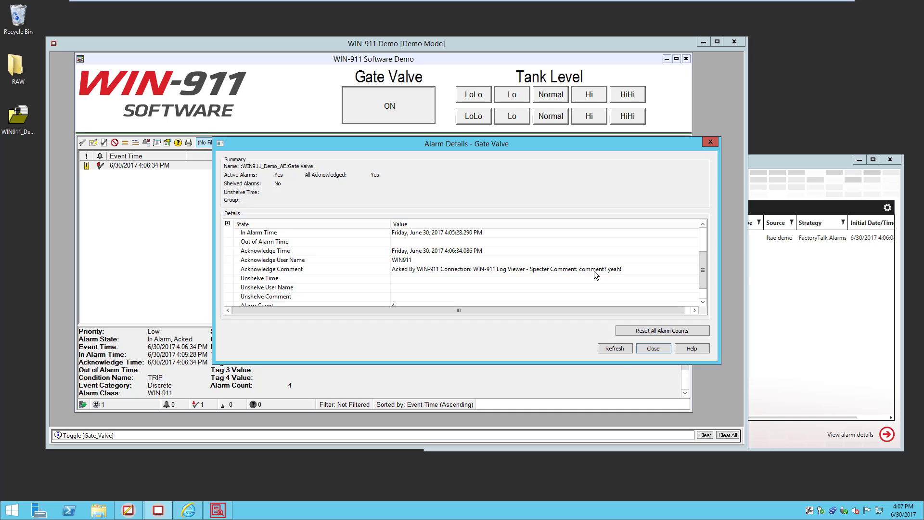
{"action": "left_click", "coordinate": [651, 348]}
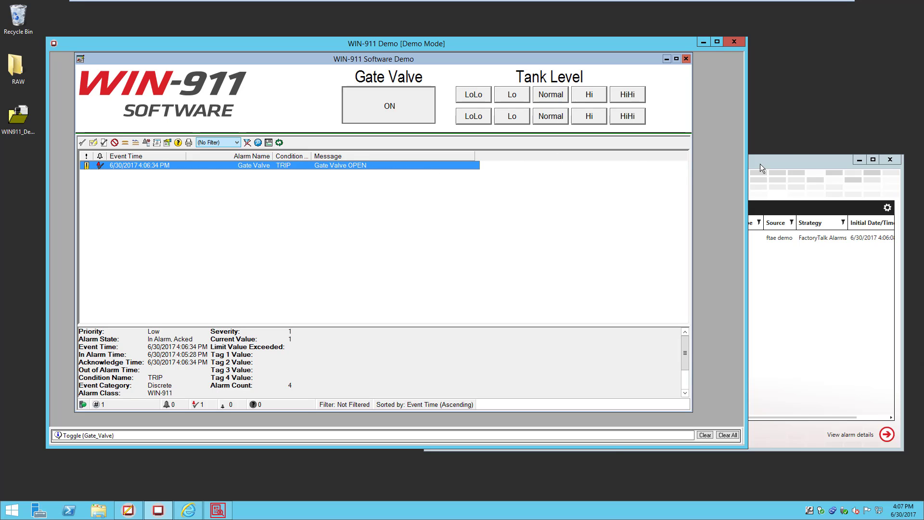
Step: Set Tank1 level to Hi and Tank2 level to LoLo, then check the new alarms in the Log Viewer
{"action": "left_click", "coordinate": [784, 161]}
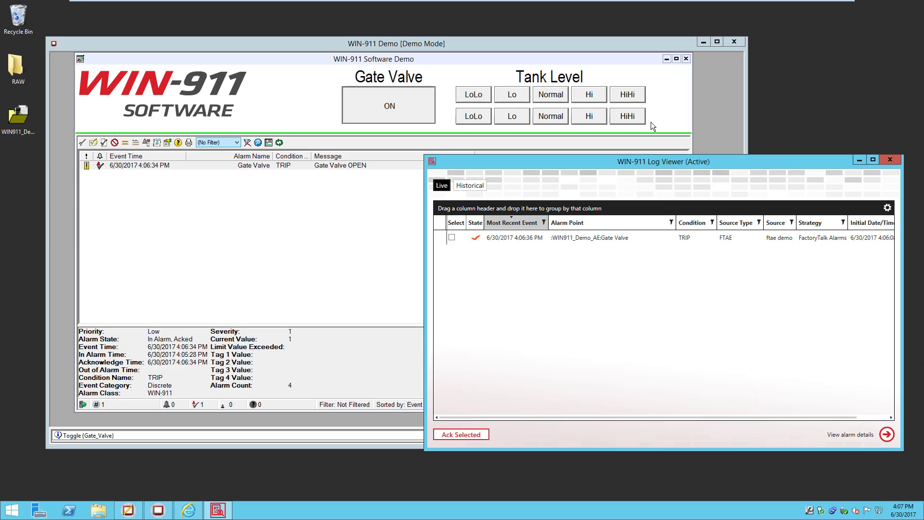
{"action": "left_click", "coordinate": [591, 96]}
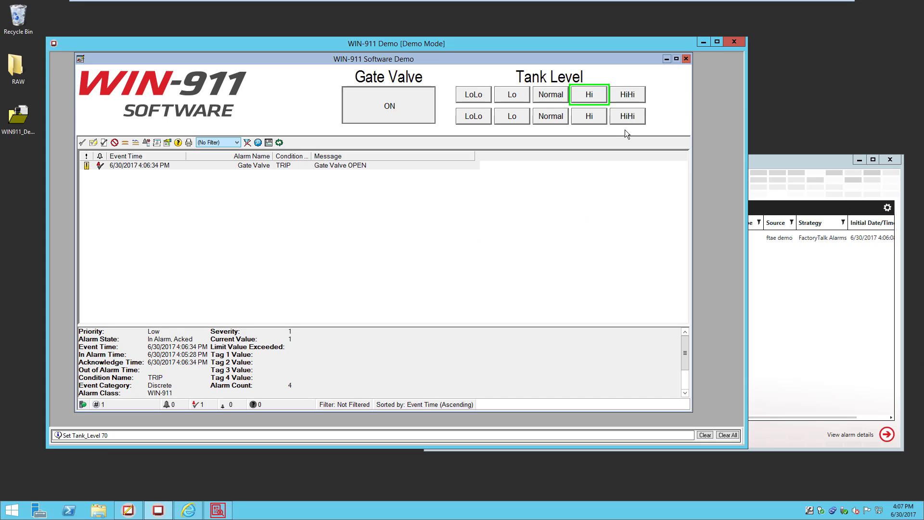
{"action": "left_click", "coordinate": [476, 119]}
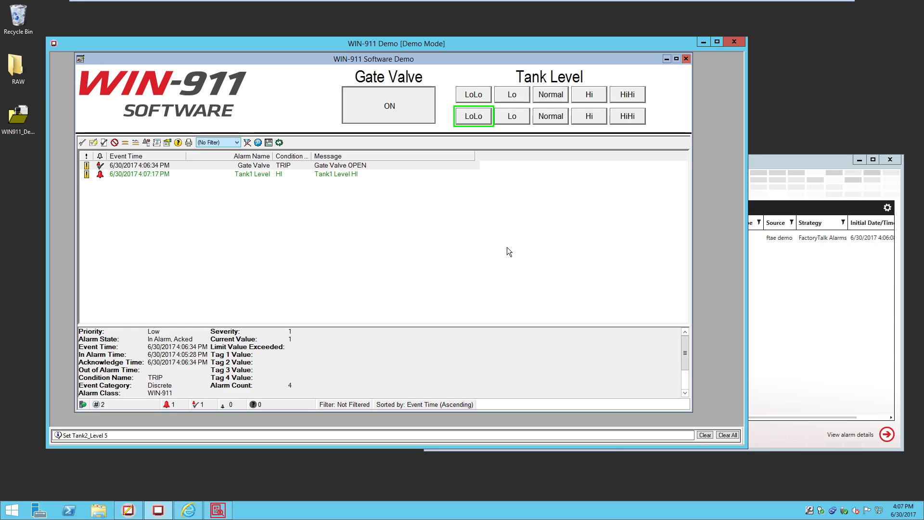
{"action": "left_click", "coordinate": [815, 164]}
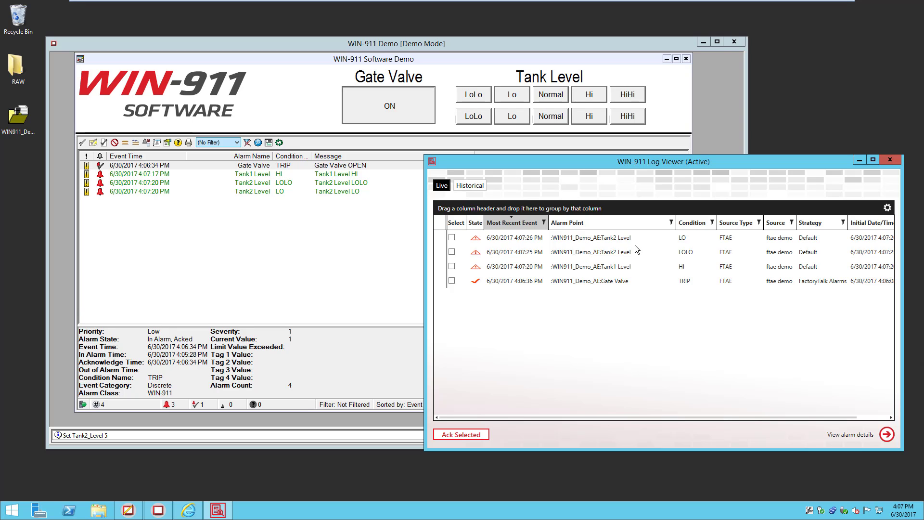
Step: Acknowledge the Tank2 Level LO alarm with comment 'lo', then tick the Tank1 Level HI alarm
{"action": "left_click", "coordinate": [687, 243]}
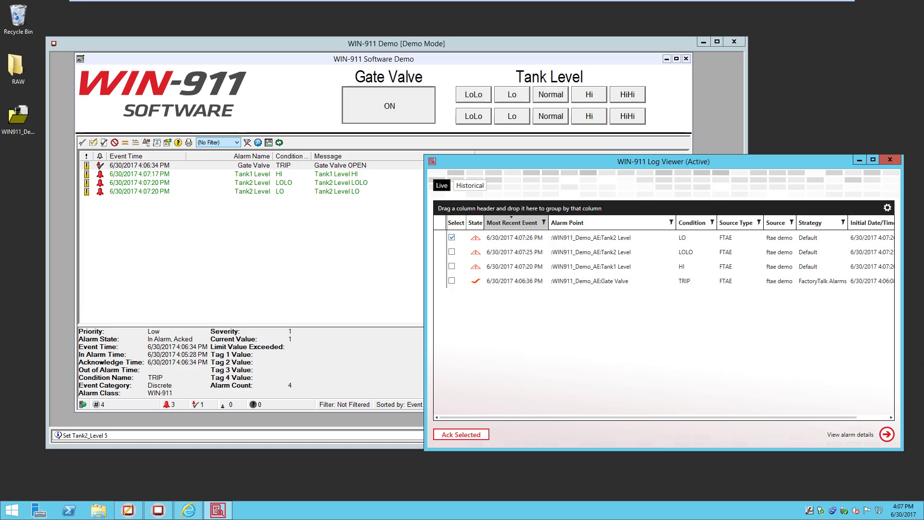
{"action": "left_click", "coordinate": [467, 433]}
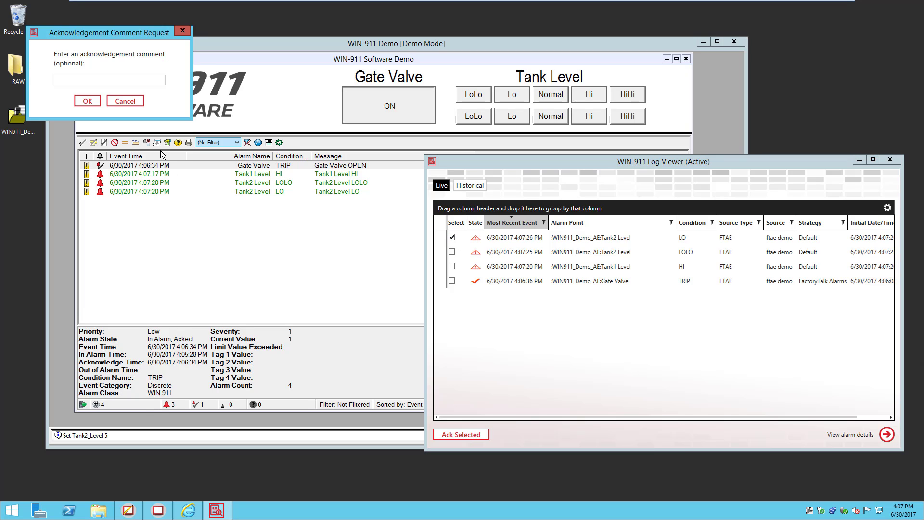
{"action": "left_click", "coordinate": [118, 80]}
{"action": "type", "text": "lo"}
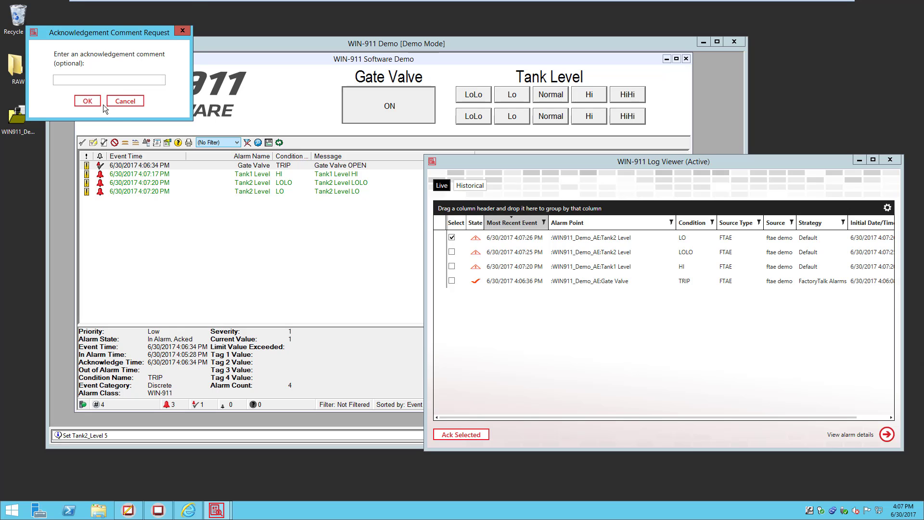
{"action": "left_click", "coordinate": [91, 100]}
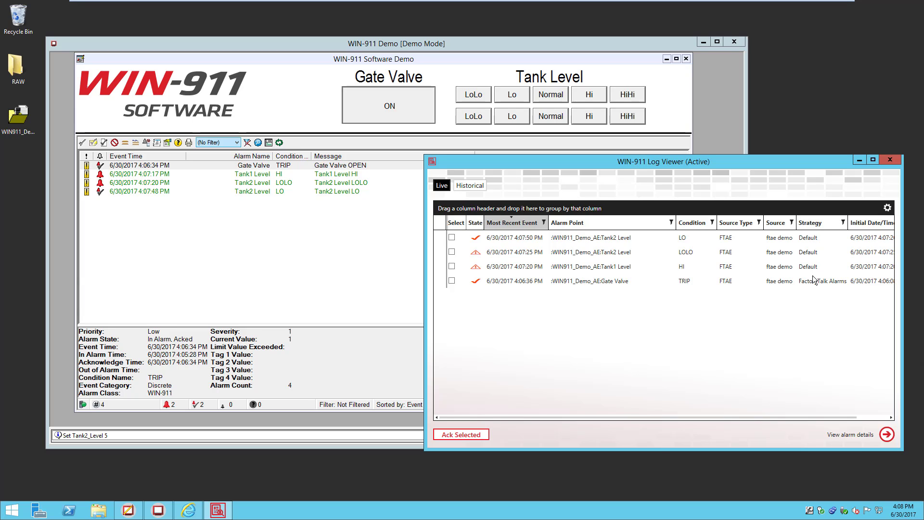
{"action": "left_click", "coordinate": [613, 268]}
{"action": "left_click", "coordinate": [188, 510]}
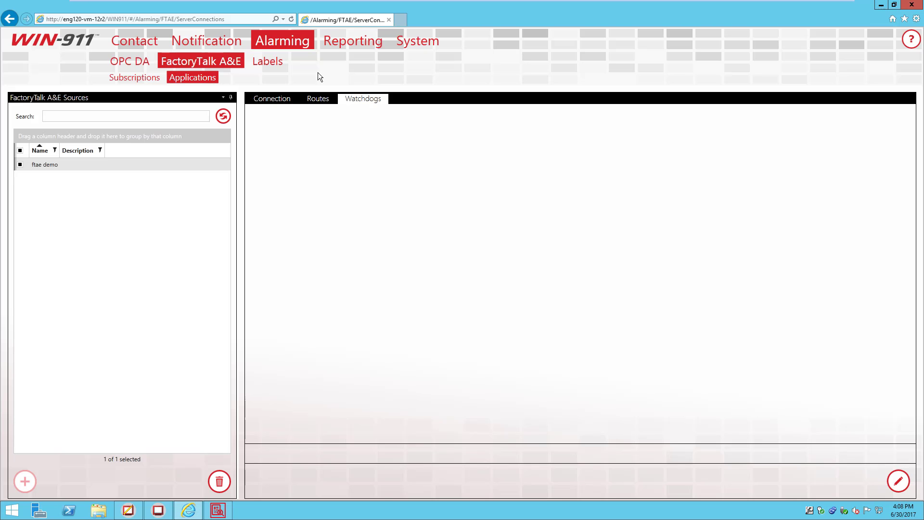
{"action": "left_click", "coordinate": [316, 101]}
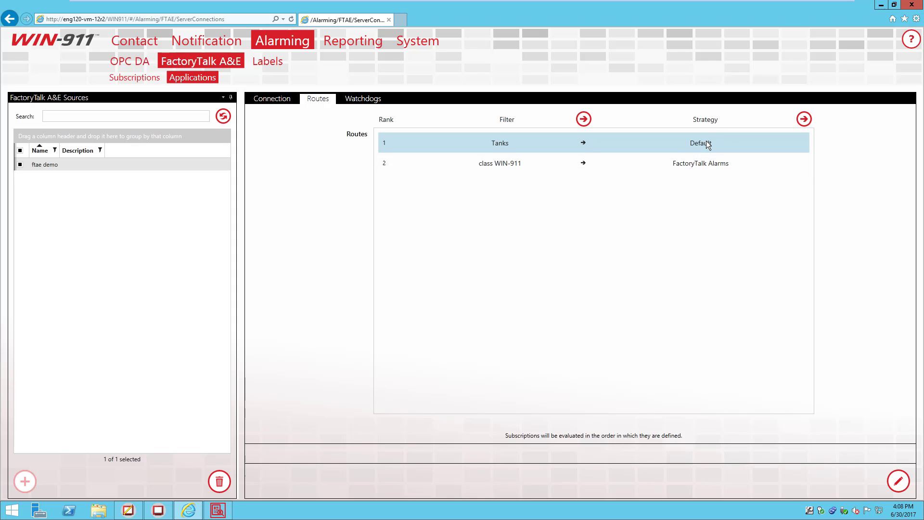
{"action": "left_click", "coordinate": [881, 6]}
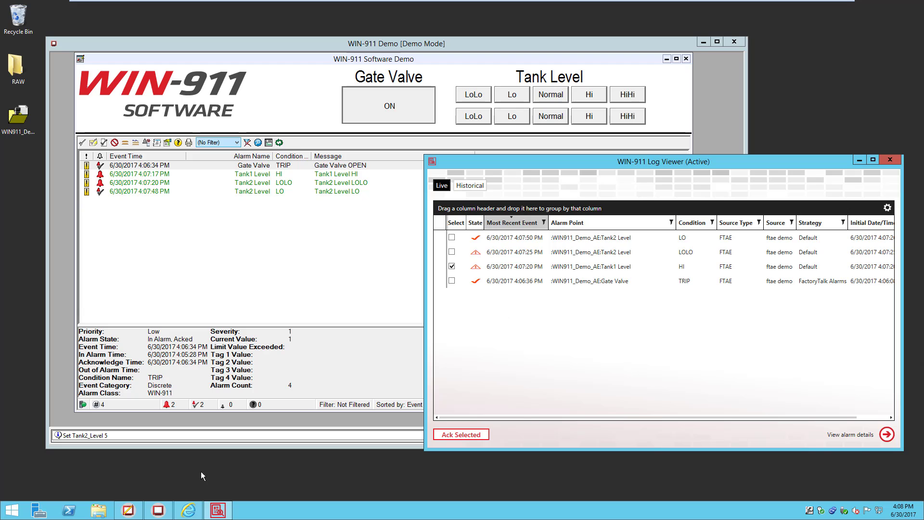
{"action": "left_click", "coordinate": [188, 510]}
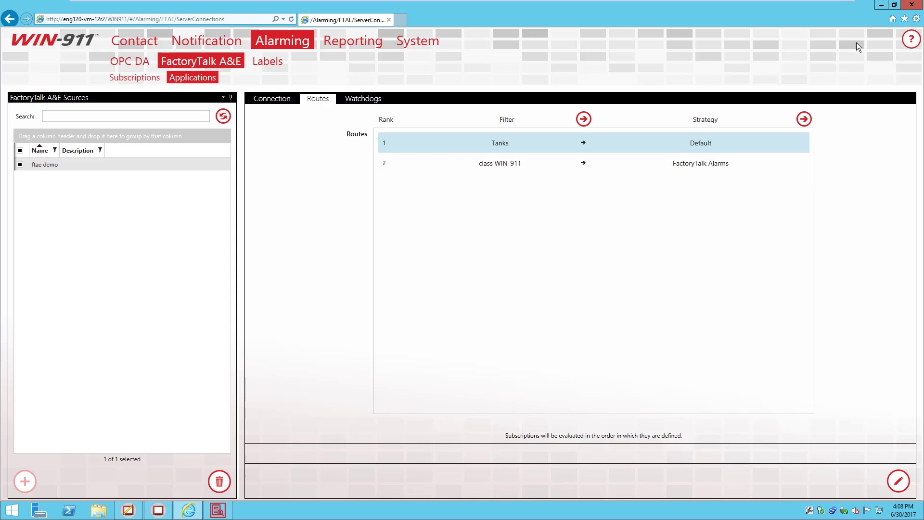
{"action": "left_click", "coordinate": [881, 5]}
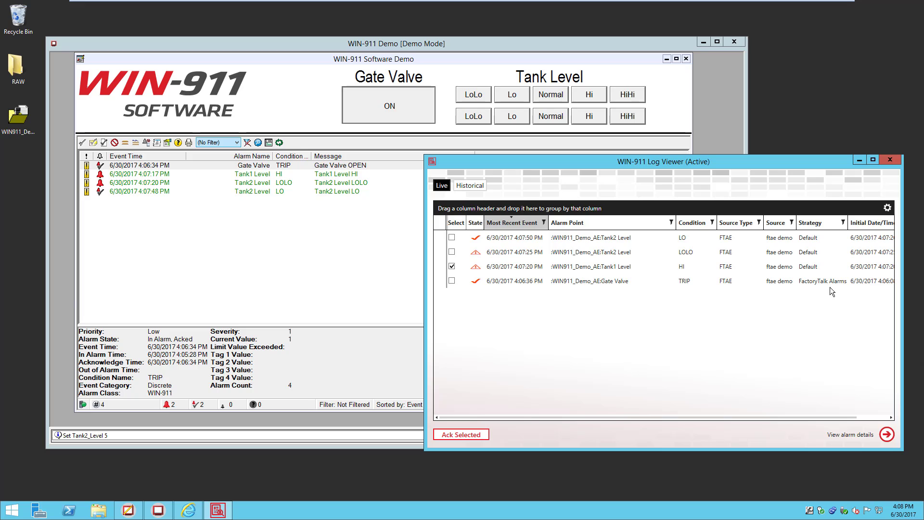